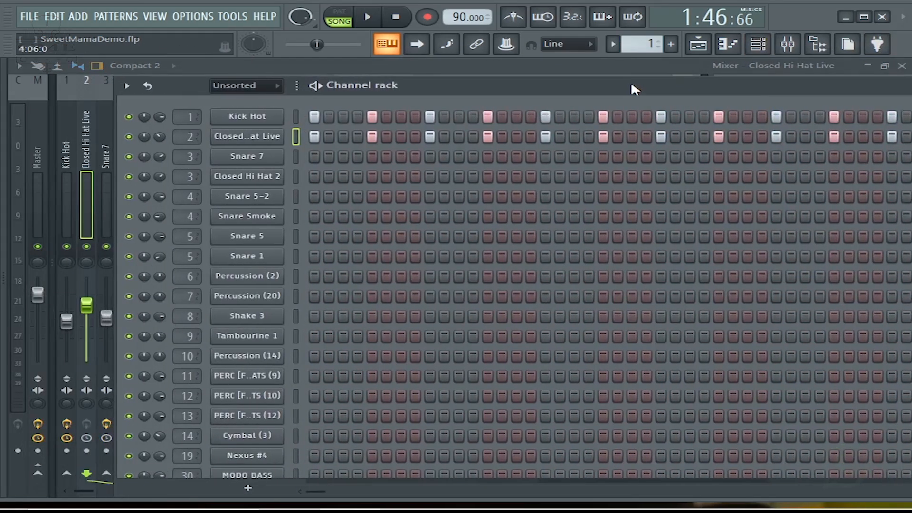
Switch playback to pattern mode and listen to pattern 1 with the Kick Hot and Closed Hi Hat Live channels.
drag(632, 87, 502, 87)
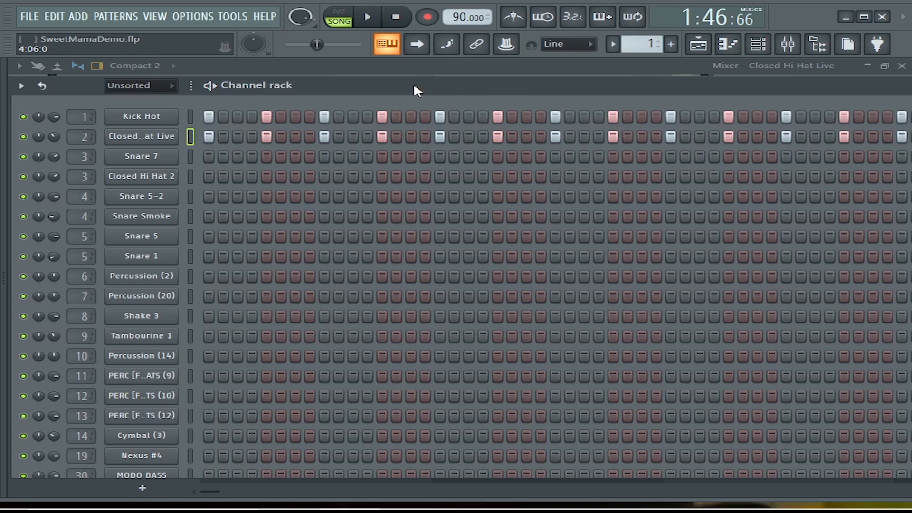
click(340, 12)
key(space)
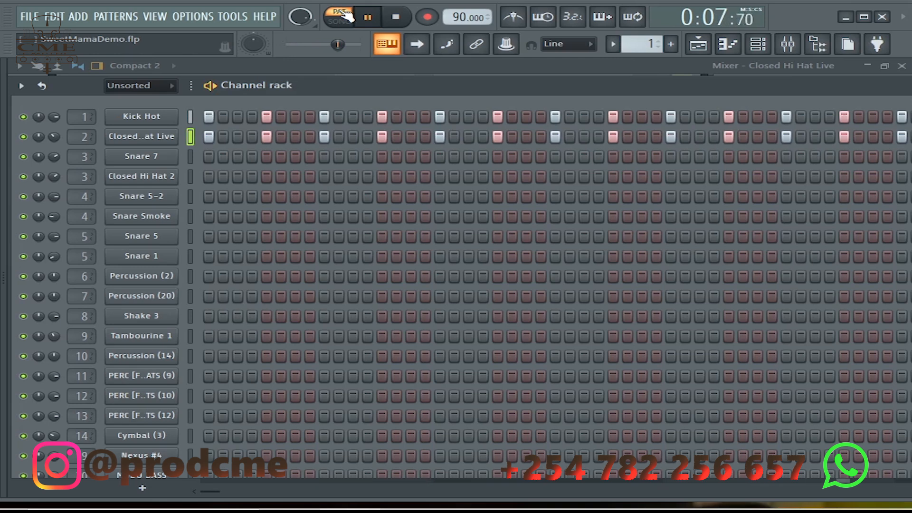
key(space)
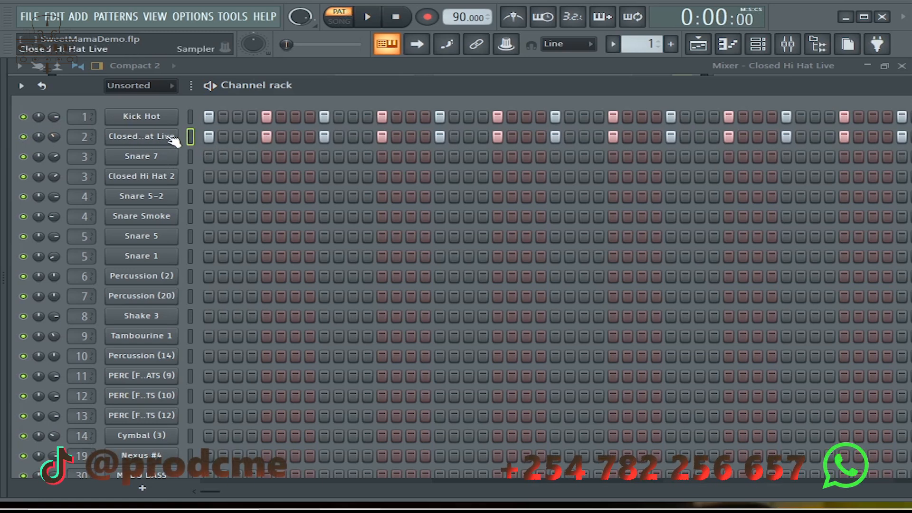
key(space)
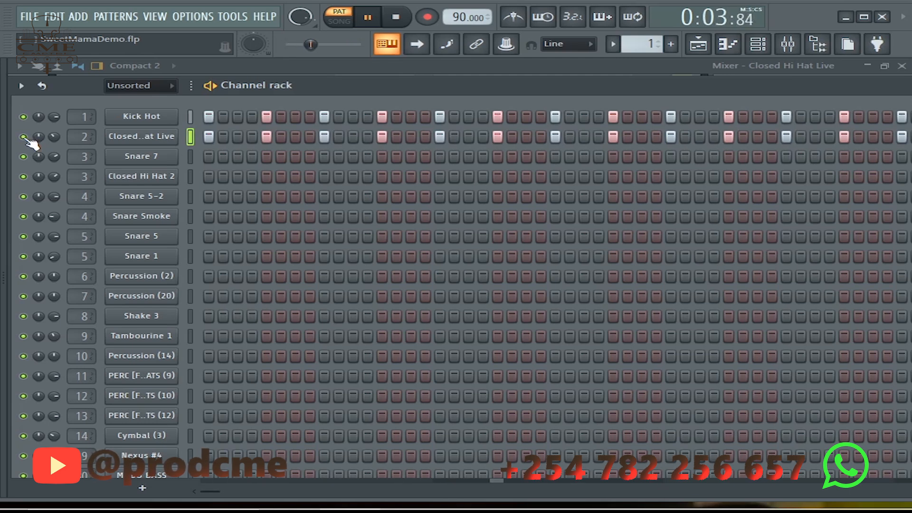
key(space)
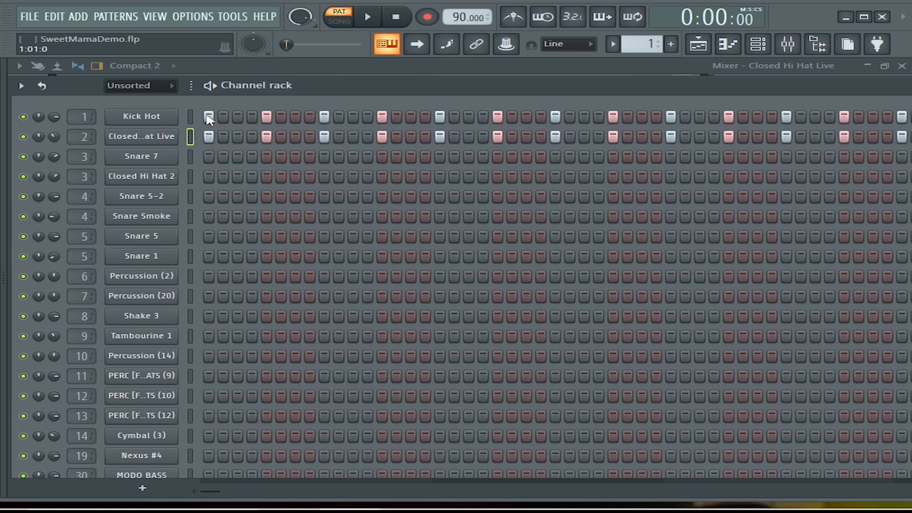
Audition the Kick Hot and Closed Hi Hat Live sounds individually and play pattern 1 again.
click(190, 116)
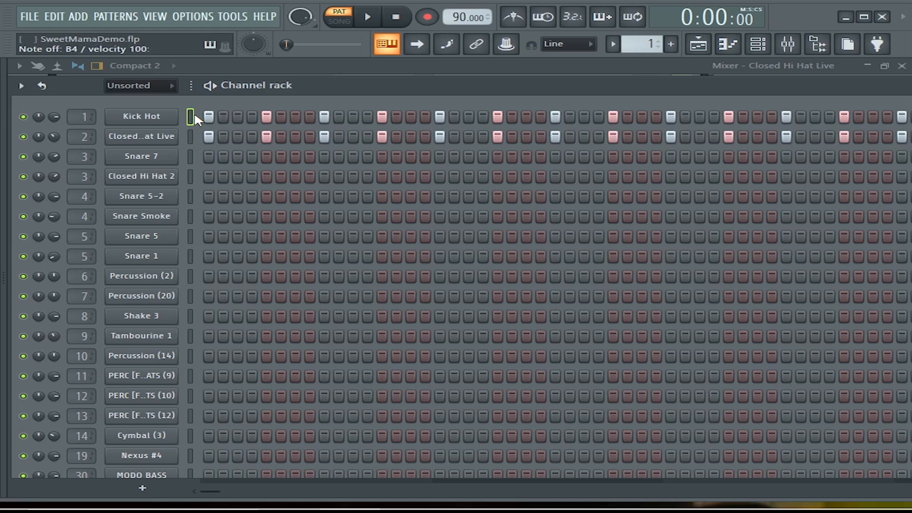
key(m)
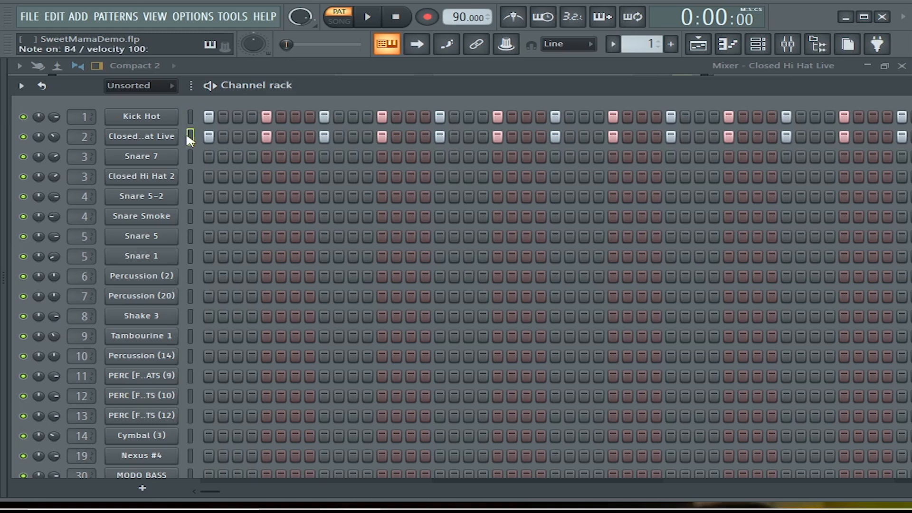
key(m)
key(space)
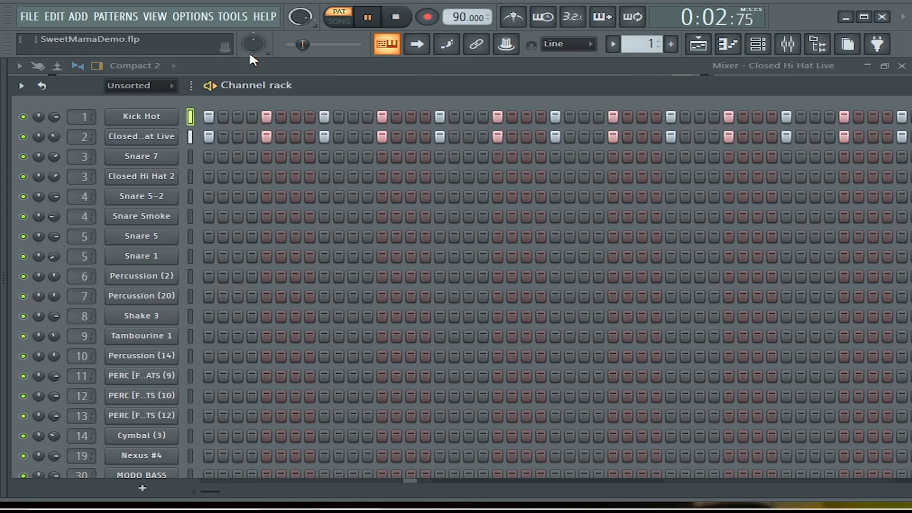
key(space)
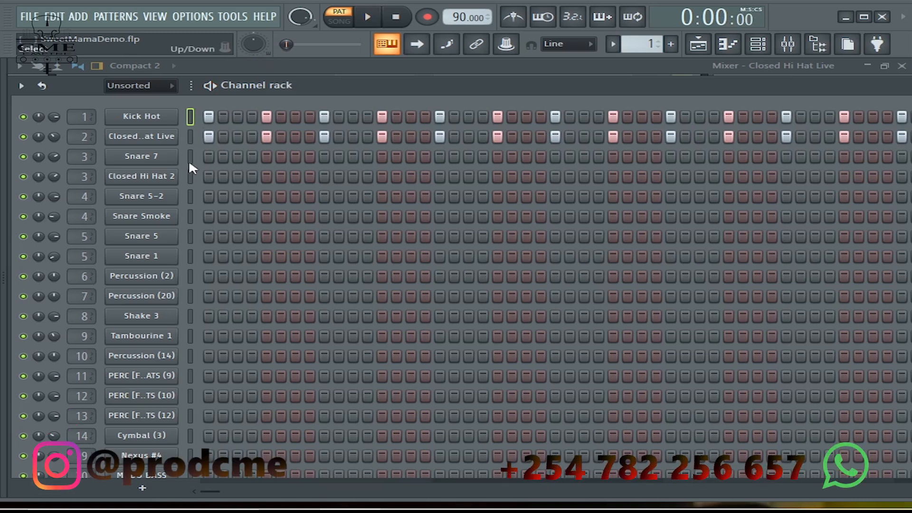
Go to pattern 2, audition Snare 7 and Closed Hi Hat 2 individually, and play the pattern.
key(KP_Add)
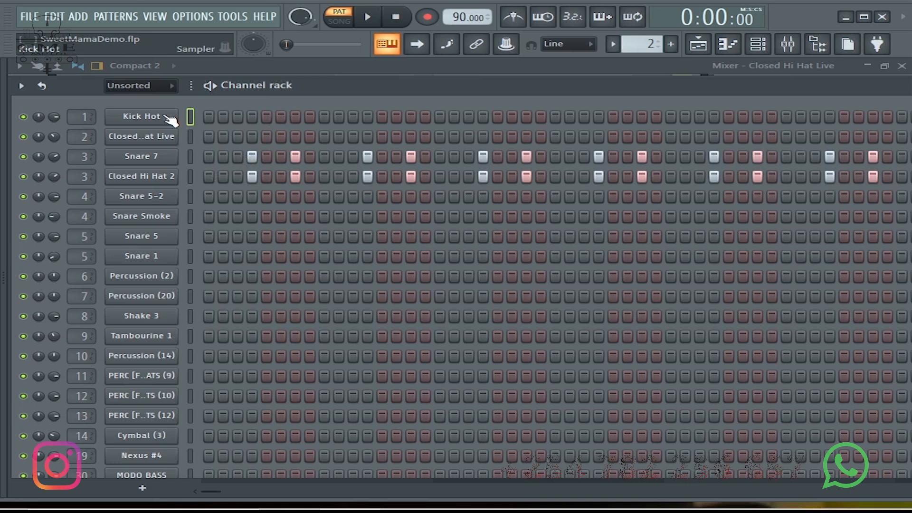
click(190, 155)
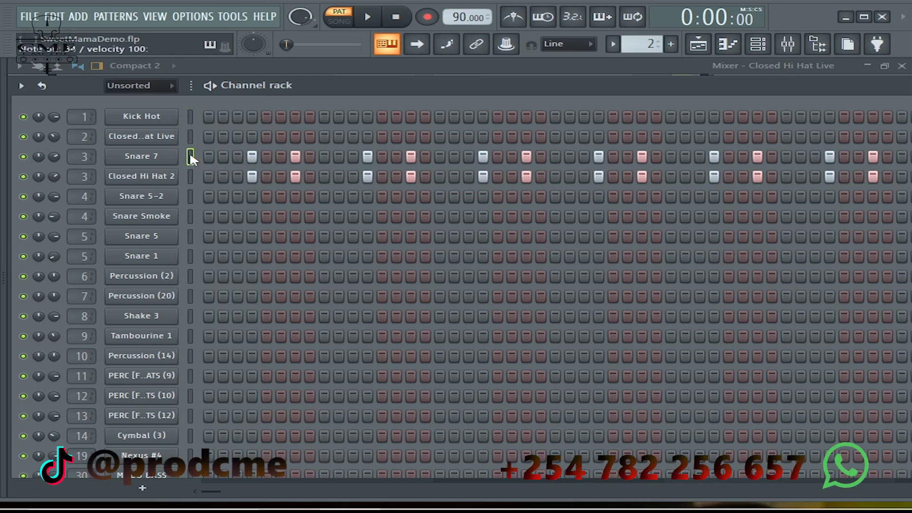
click(190, 116)
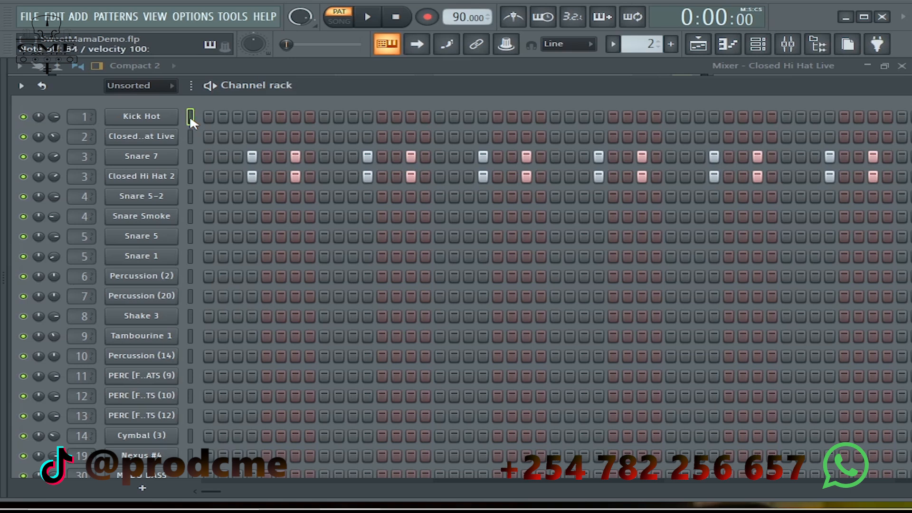
click(190, 156)
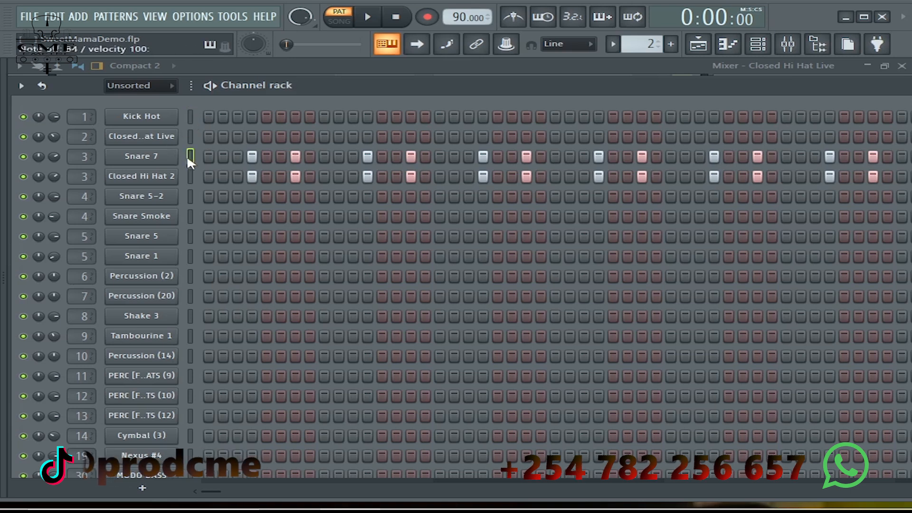
click(190, 176)
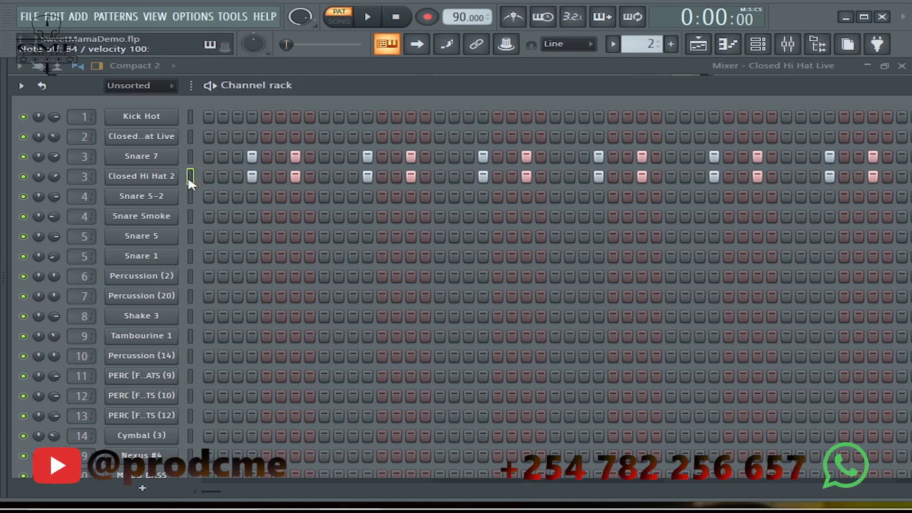
click(190, 179)
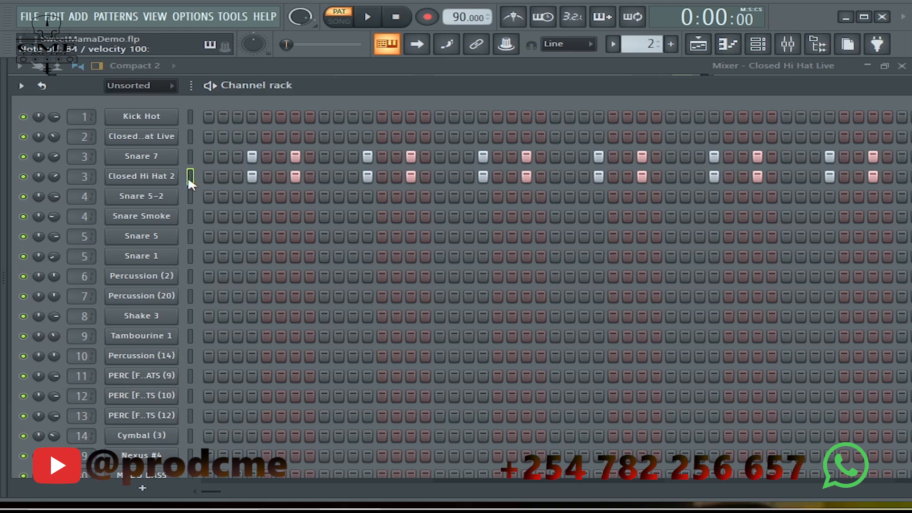
key(space)
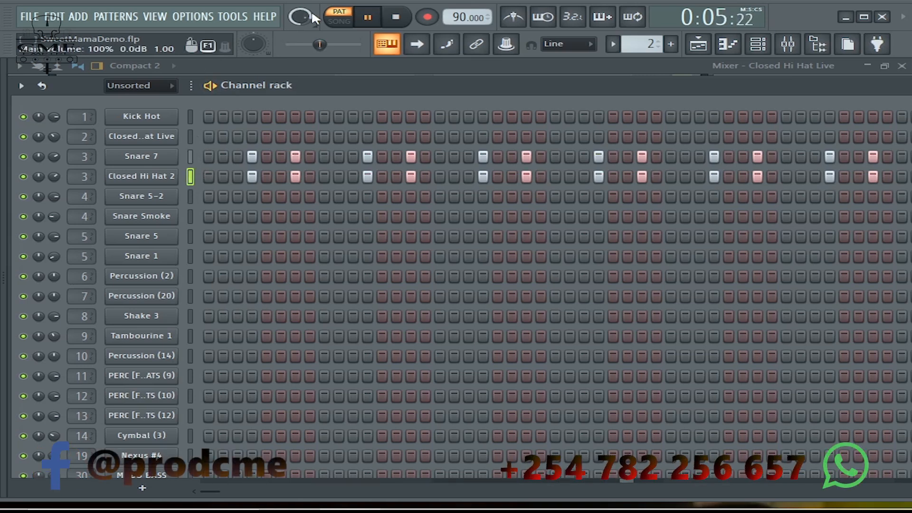
key(space)
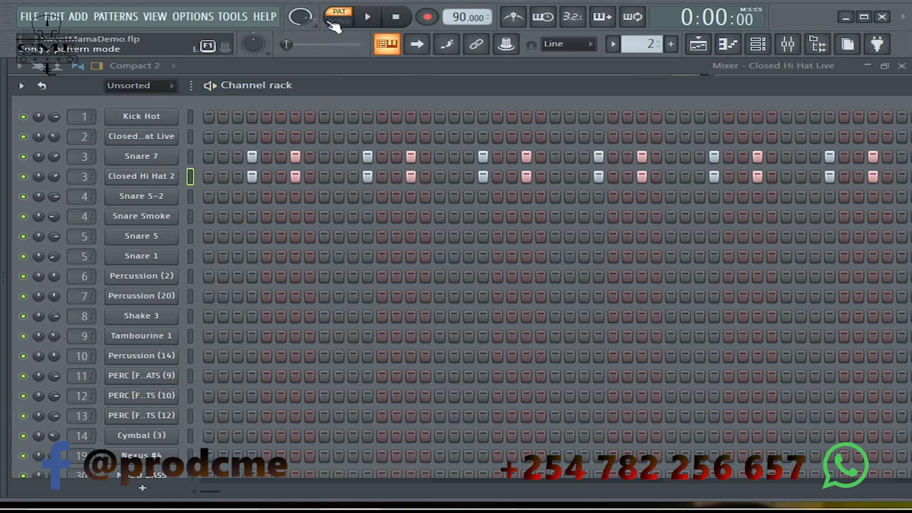
Solo Kick Hot in the mixer, unmute Closed Hi Hat Live and Snare 7, and play the result in song mode.
click(798, 50)
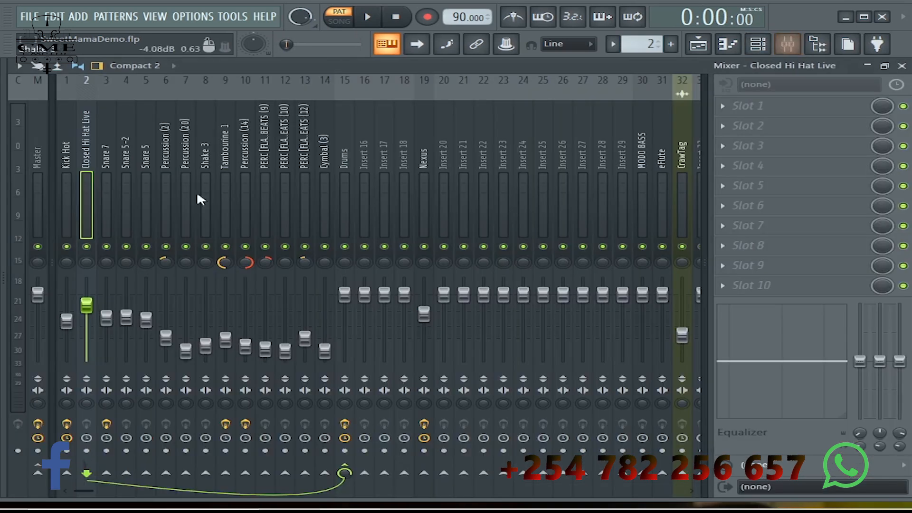
right_click(69, 247)
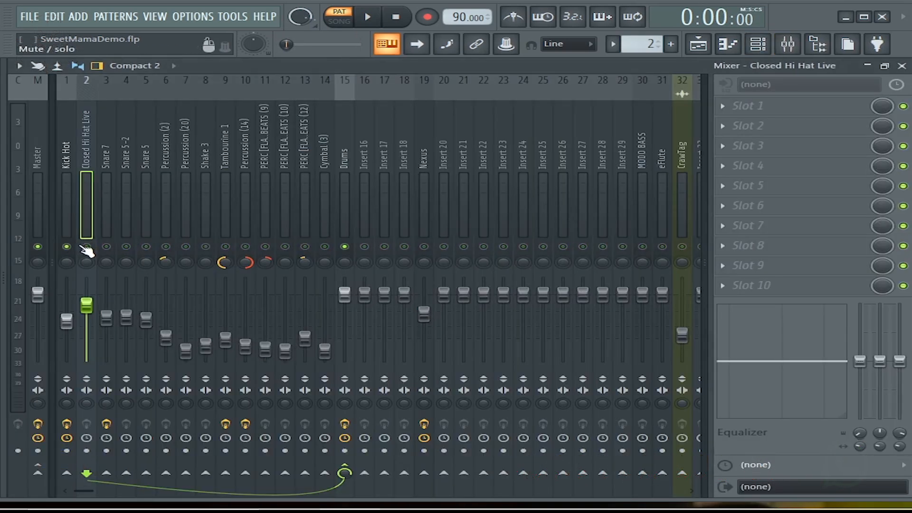
click(86, 246)
key(space)
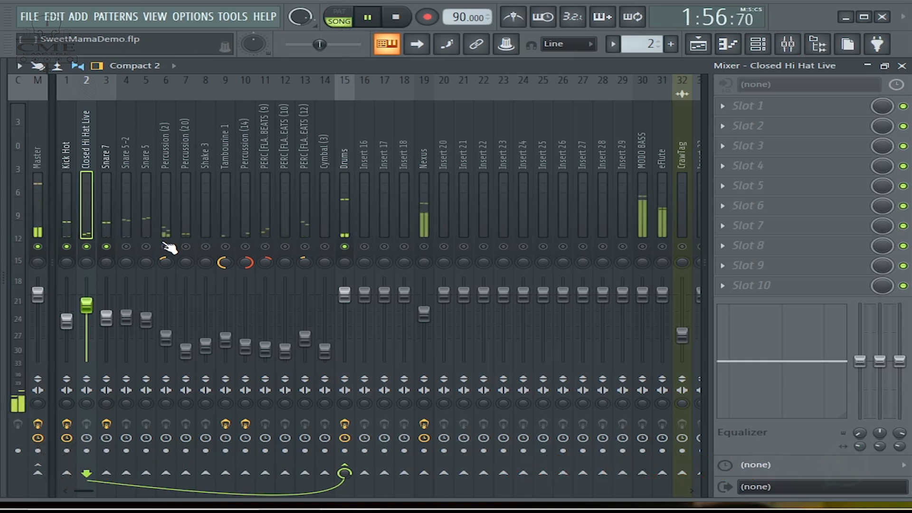
key(space)
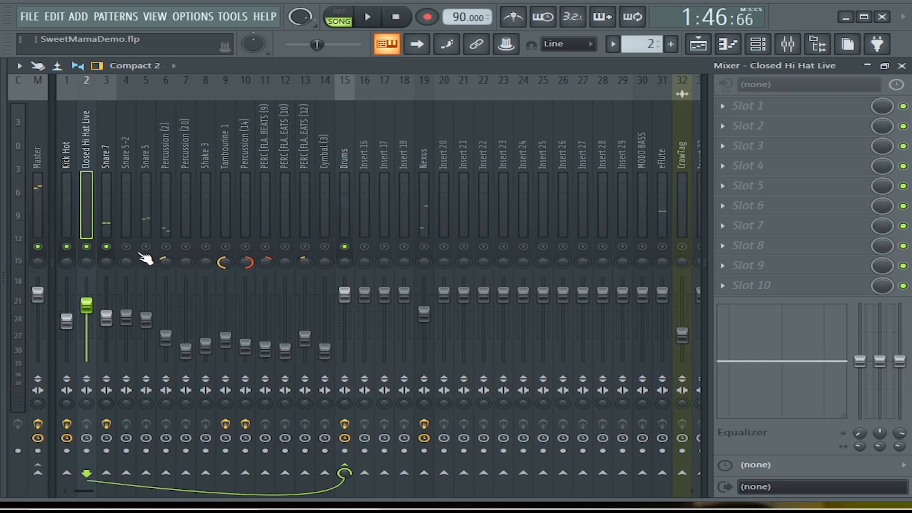
Try an extra Snare 7 hit on the first step of pattern 2 while playing the song.
click(758, 44)
click(209, 157)
key(space)
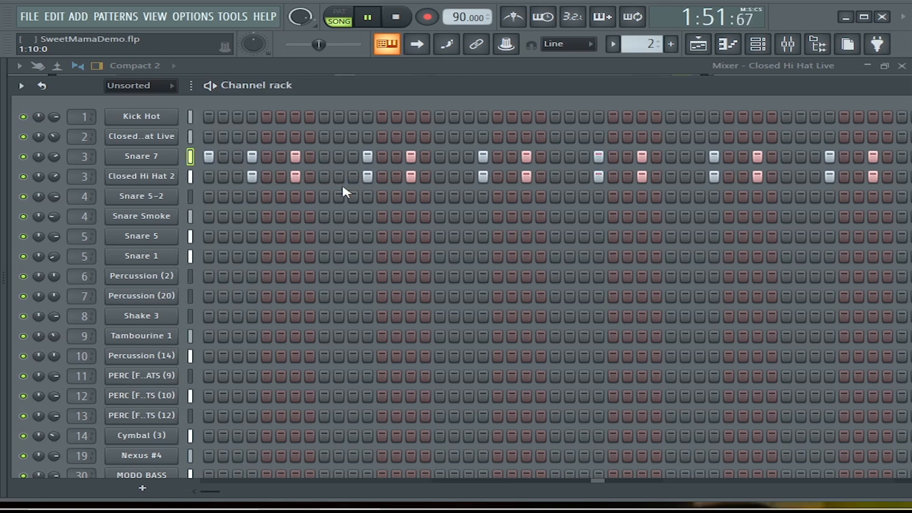
key(space)
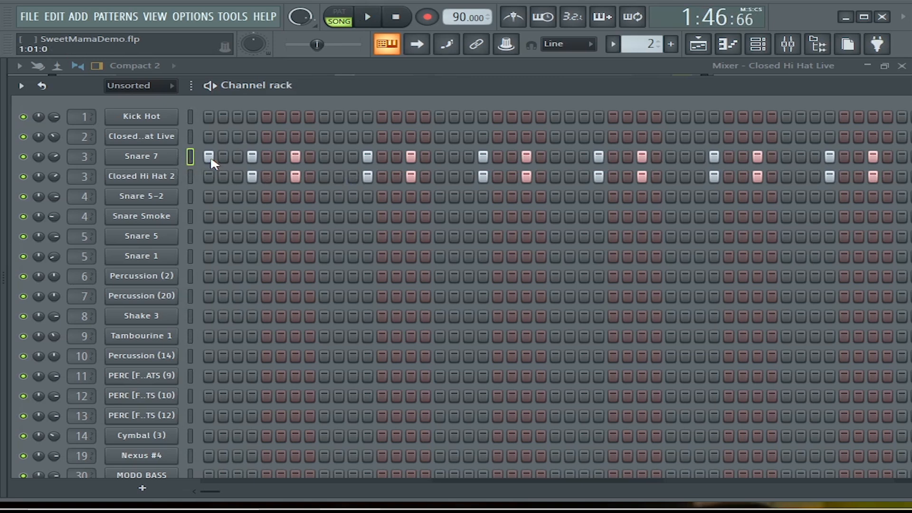
click(210, 158)
Go to pattern 3, audition Snare 5-2 and Snare Smoke individually, and play the pattern in pattern mode.
key(KP_Add)
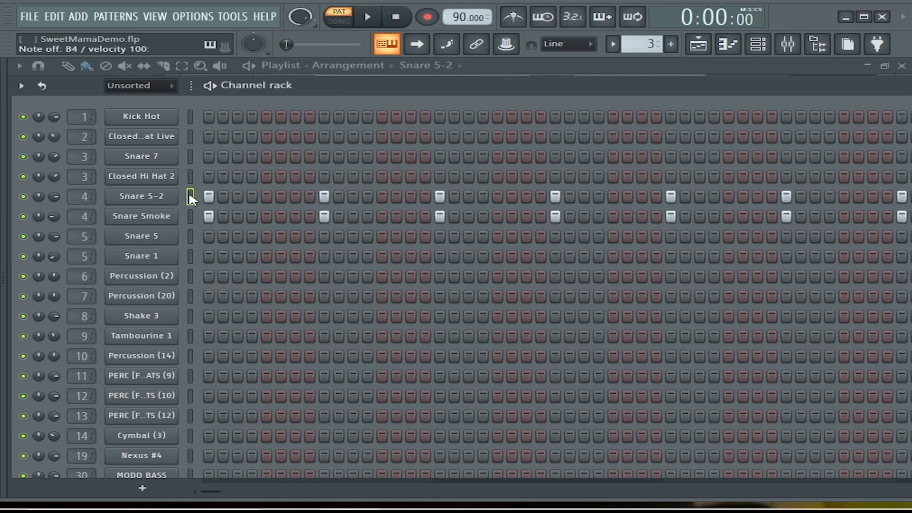
key(m)
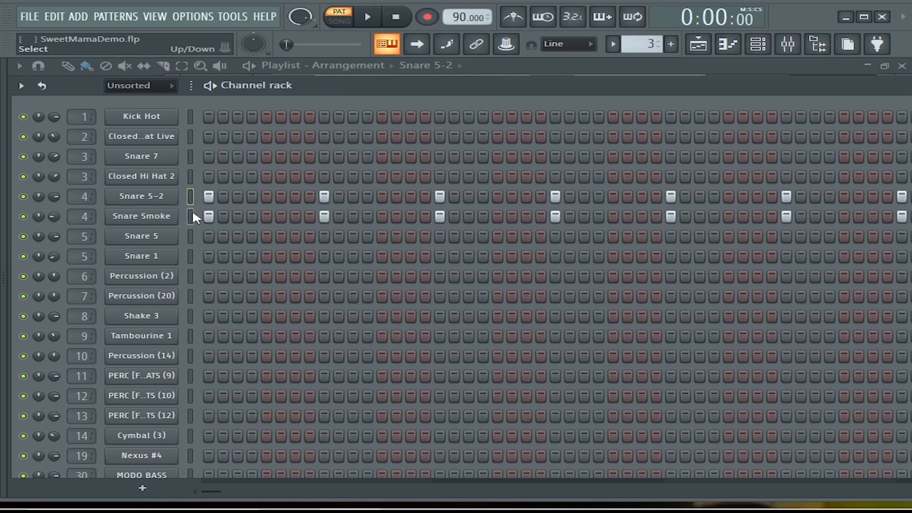
click(191, 217)
key(space)
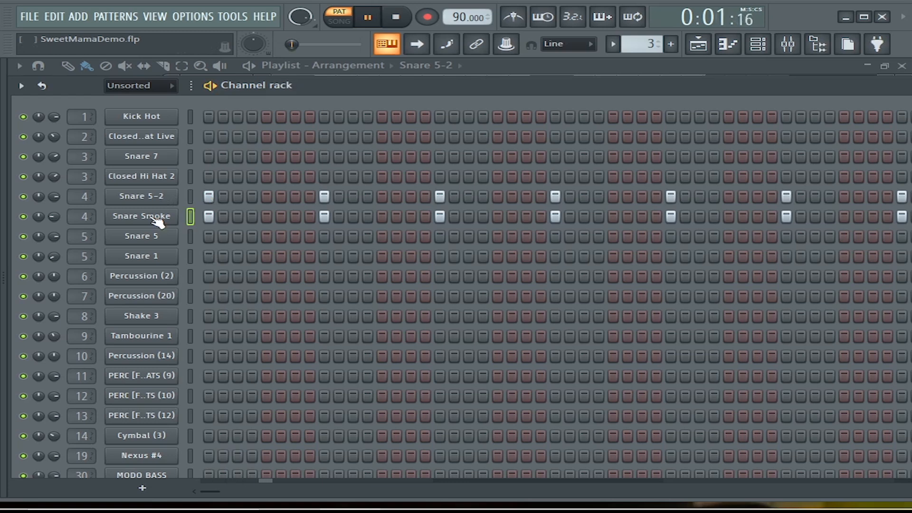
key(space)
Listen to pattern 3's snares within the arrangement in song mode.
click(346, 28)
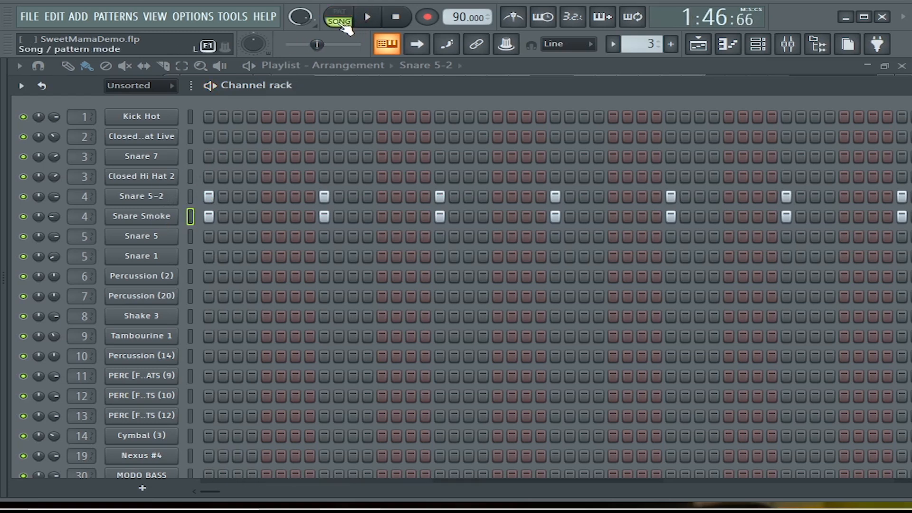
key(space)
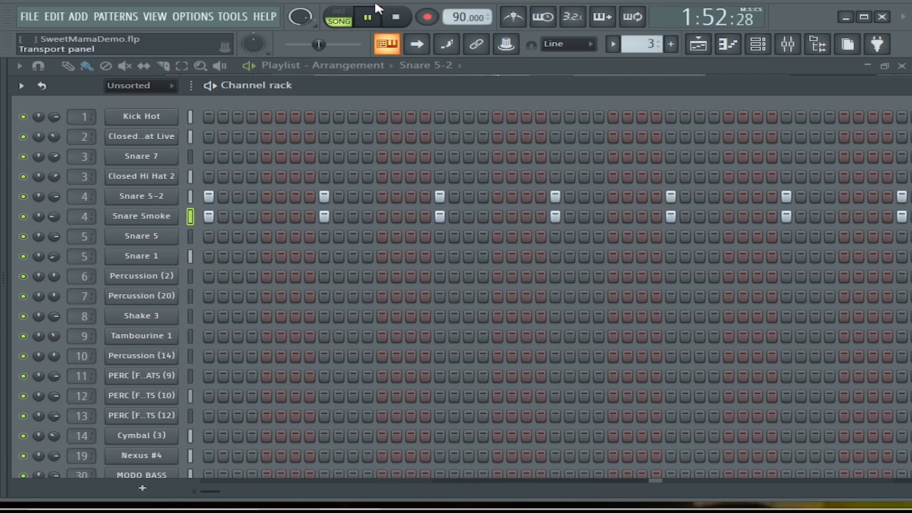
key(space)
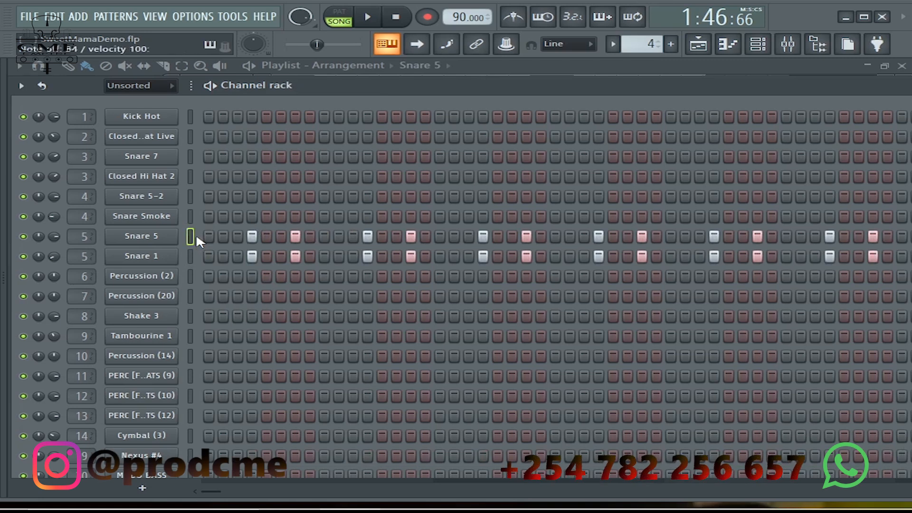
Unmute the Snare 5 track in the mixer and return to the channel rack on pattern 4.
click(788, 44)
click(146, 246)
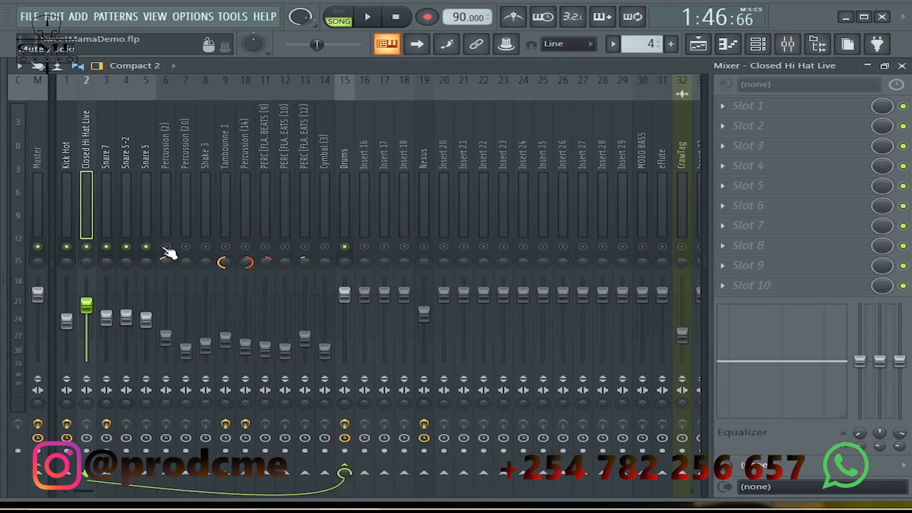
click(166, 247)
click(166, 247)
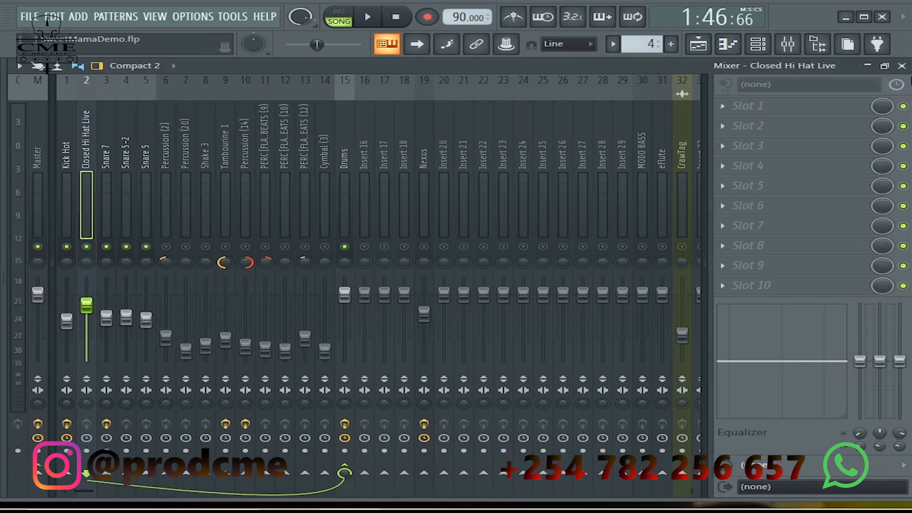
click(902, 66)
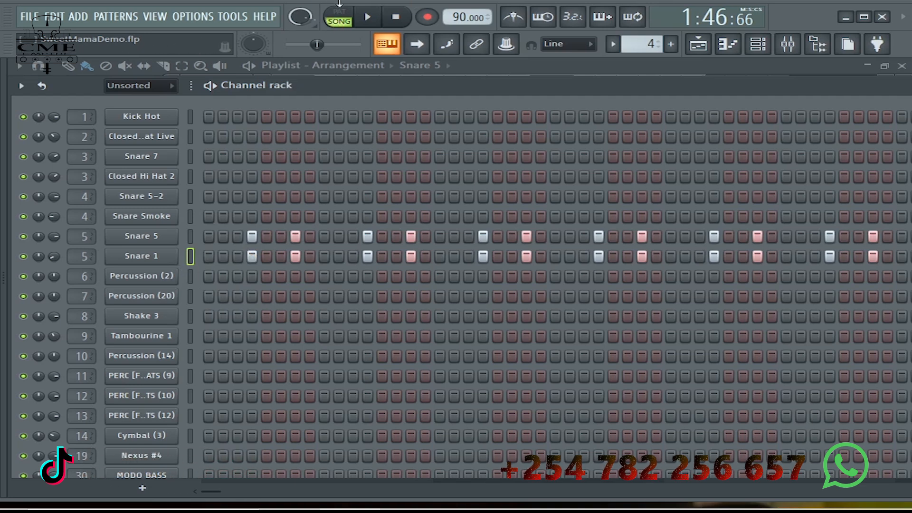
Play pattern 4's Snare 5 and Snare 1 alone in pattern mode, and within the arrangement in song mode.
click(338, 19)
key(space)
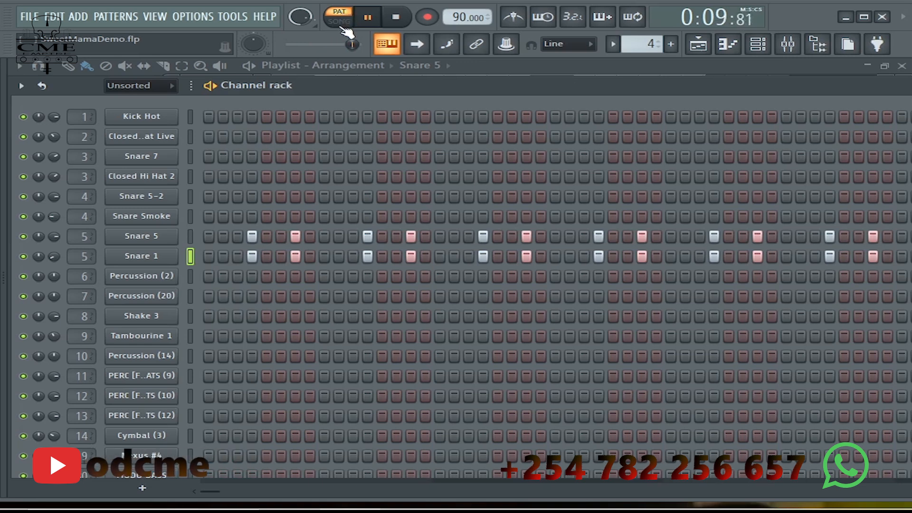
key(space)
click(343, 24)
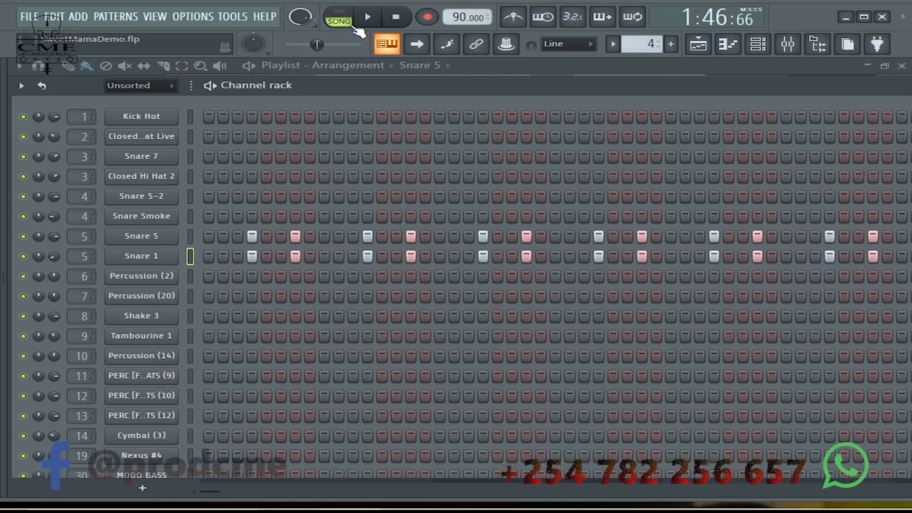
key(space)
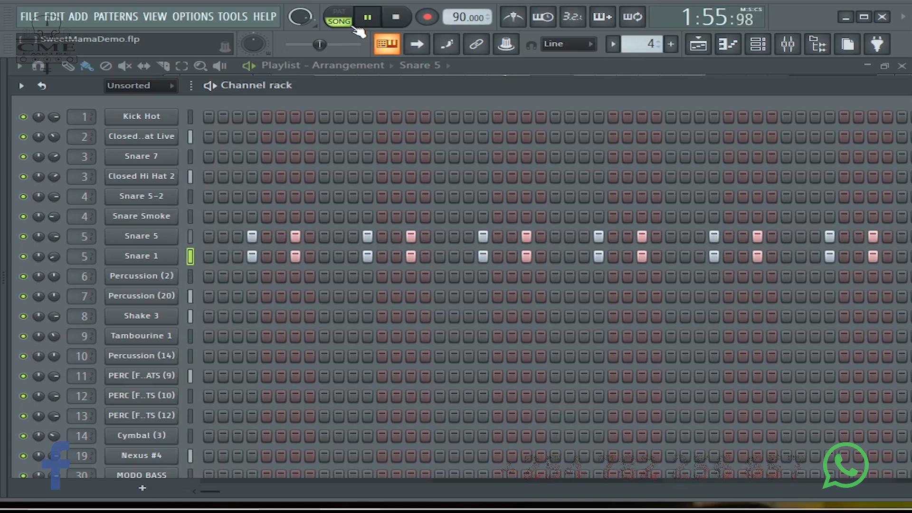
Stop playback and open pattern 5's Nexus #4 notes in the piano roll.
key(space)
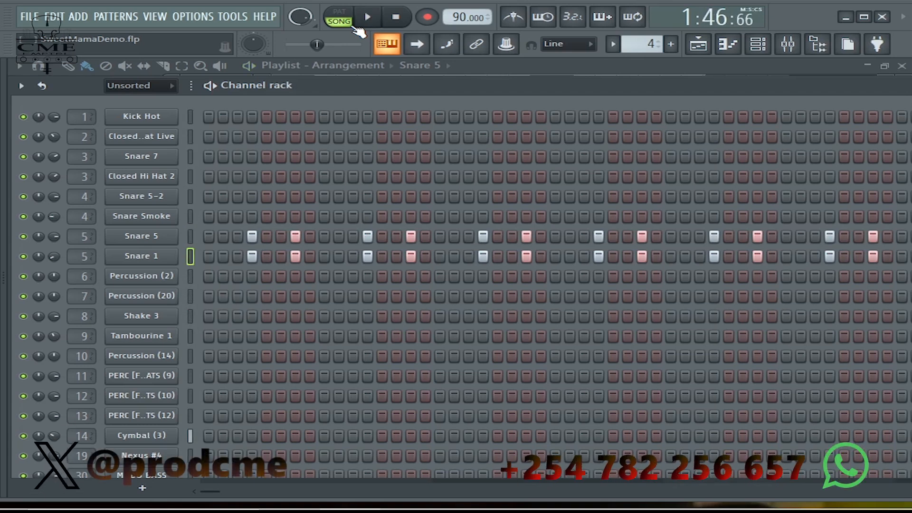
key(KP_Add)
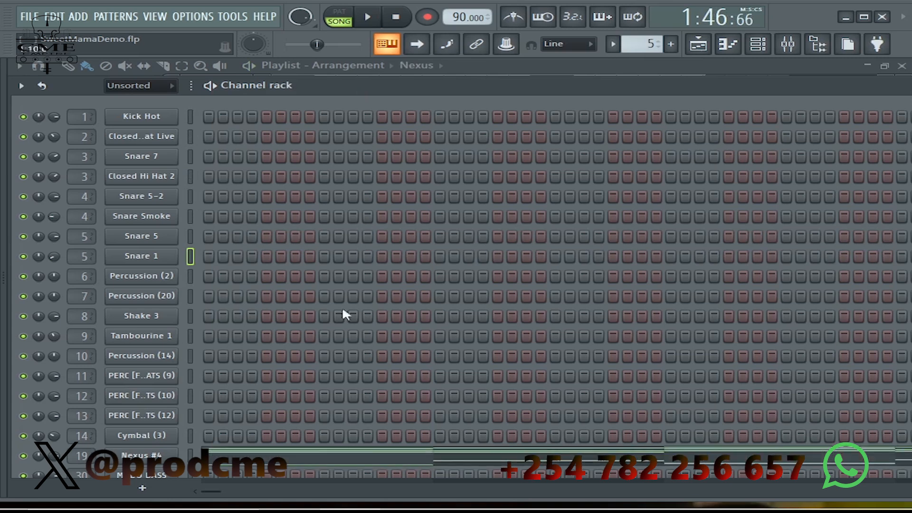
scroll(309, 363, down, 2)
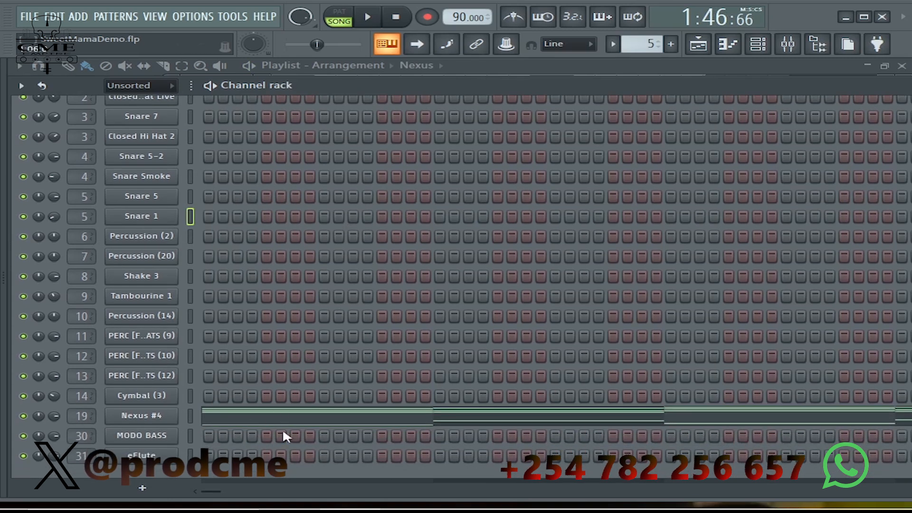
click(285, 428)
scroll(171, 222, up, 5)
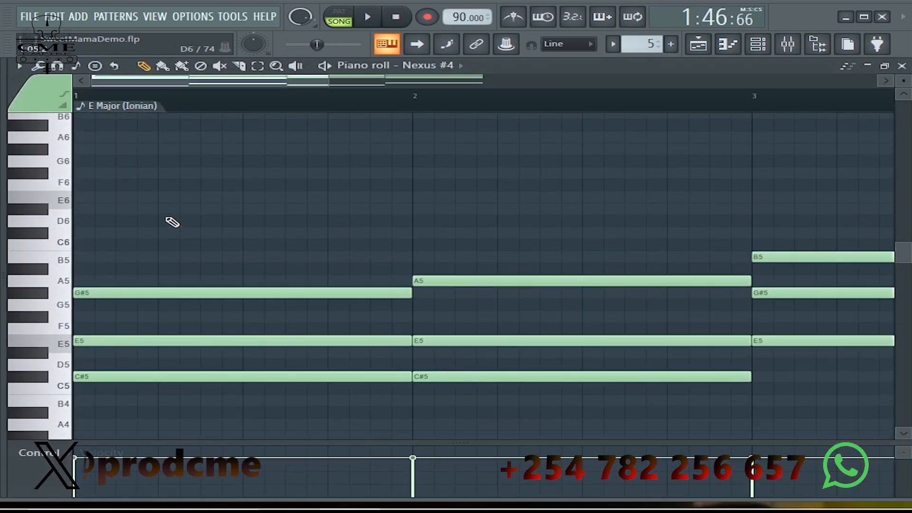
Show where the piano roll's scale highlighting options are found.
click(27, 71)
mouse_move(94, 138)
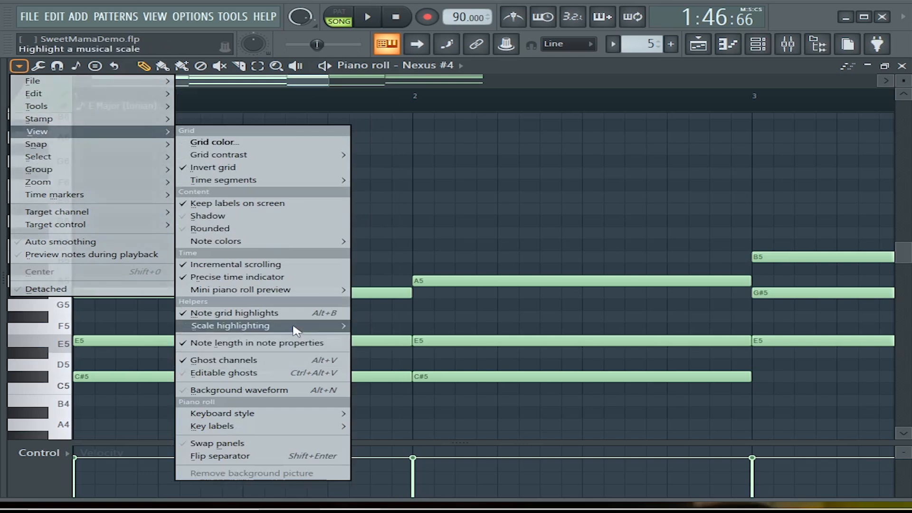
mouse_move(295, 326)
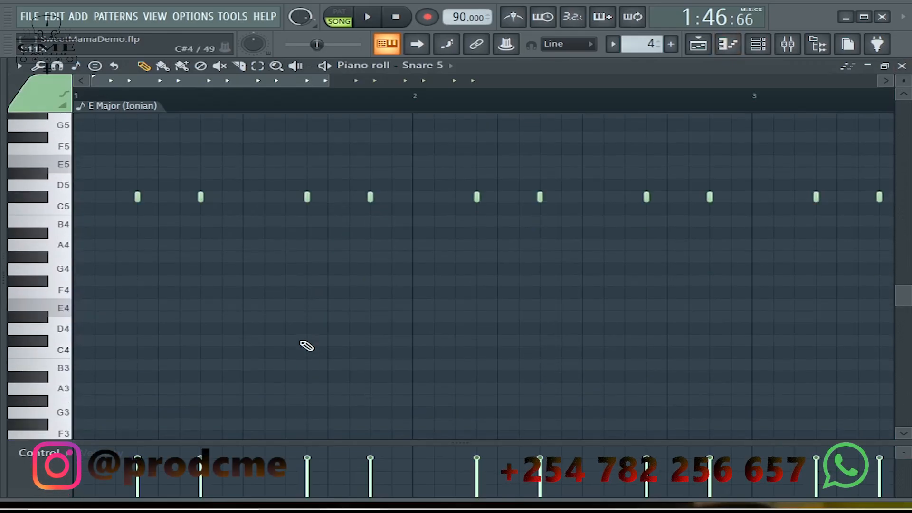
Inspect pattern 4's Snare 5 notes in the piano roll and return to the channel rack.
scroll(238, 333, up, 5)
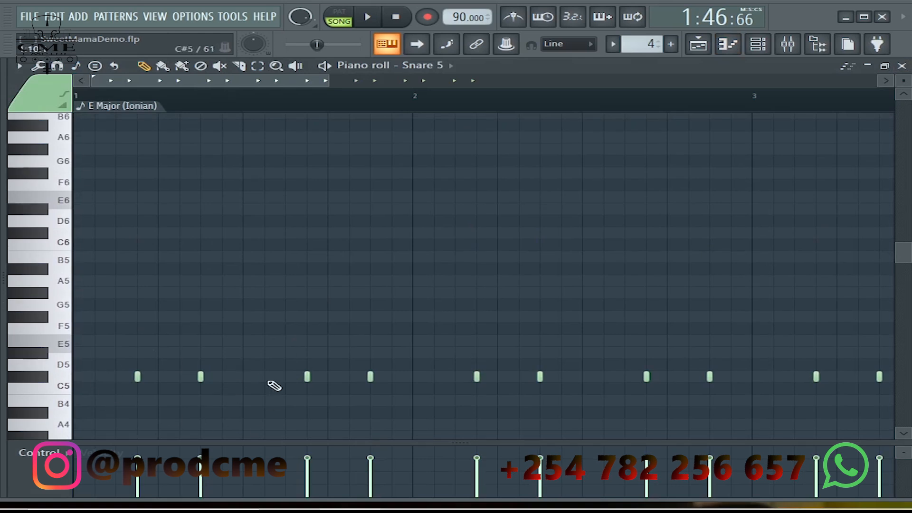
click(902, 66)
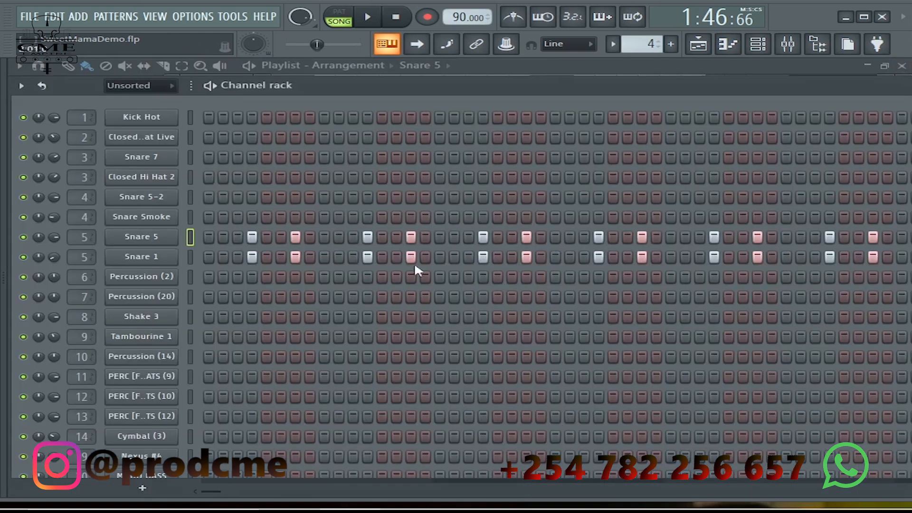
scroll(387, 275, up, 1)
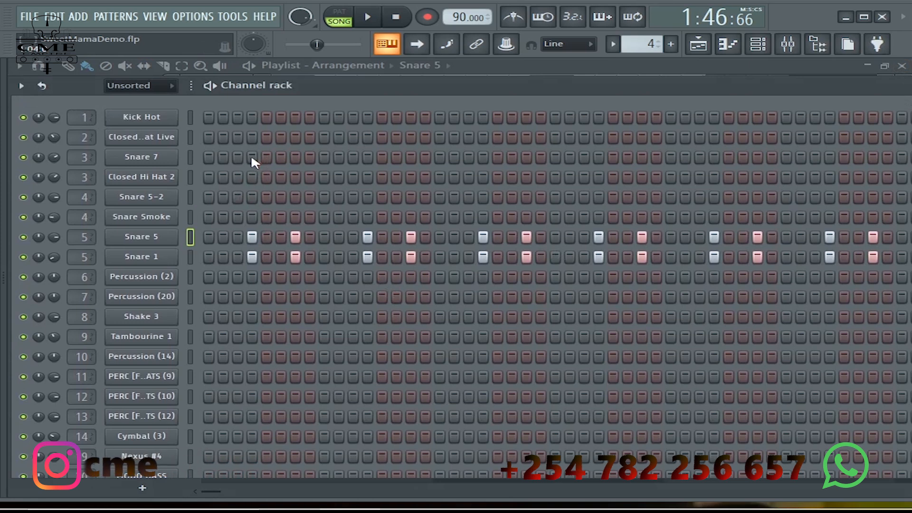
Fill each 4 steps of the Kick Hot channel in pattern 4.
click(252, 116)
click(190, 116)
right_click(190, 116)
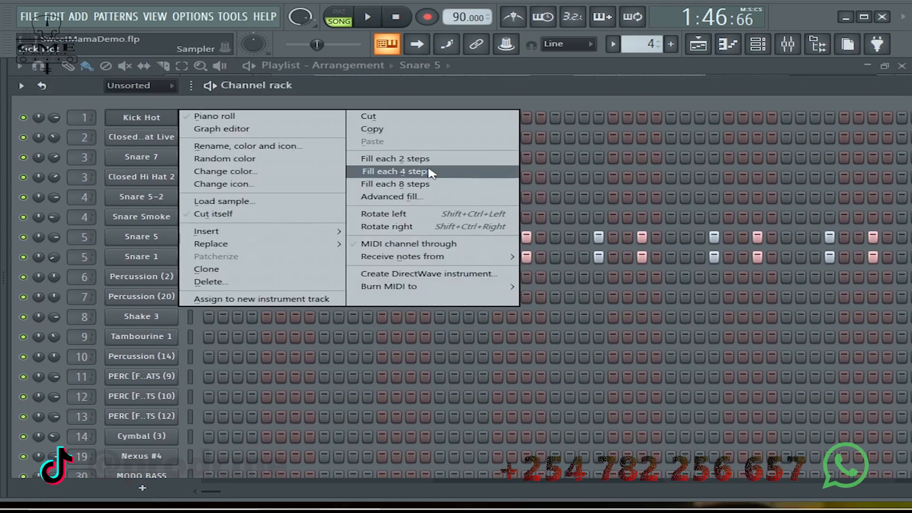
click(380, 168)
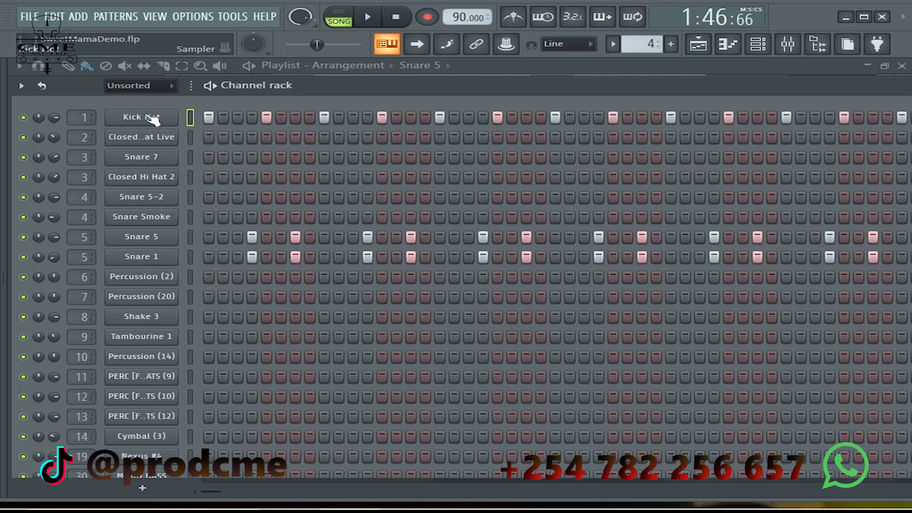
Examine pattern 4's Kick Hot notes against the ghosted snare notes in the piano roll.
right_click(273, 112)
click(243, 116)
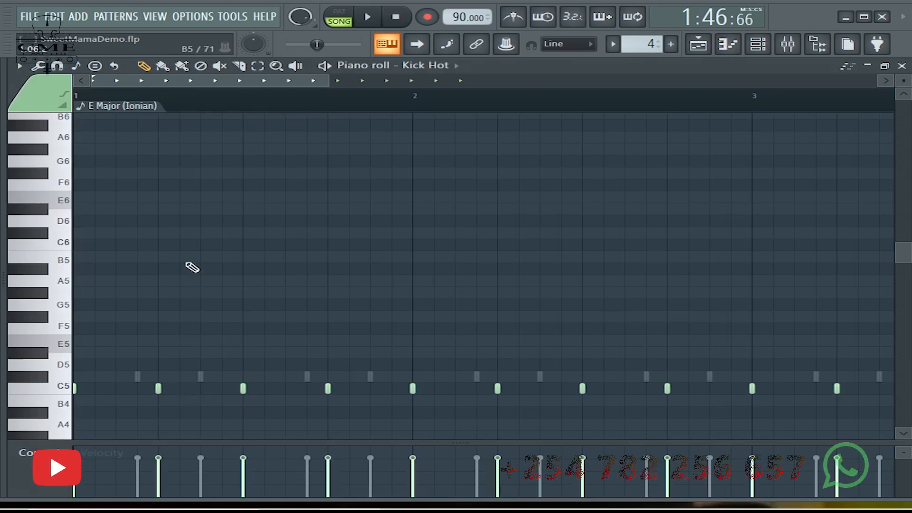
scroll(186, 266, down, 3)
scroll(186, 266, up, 3)
scroll(191, 271, up, 1)
scroll(190, 271, down, 4)
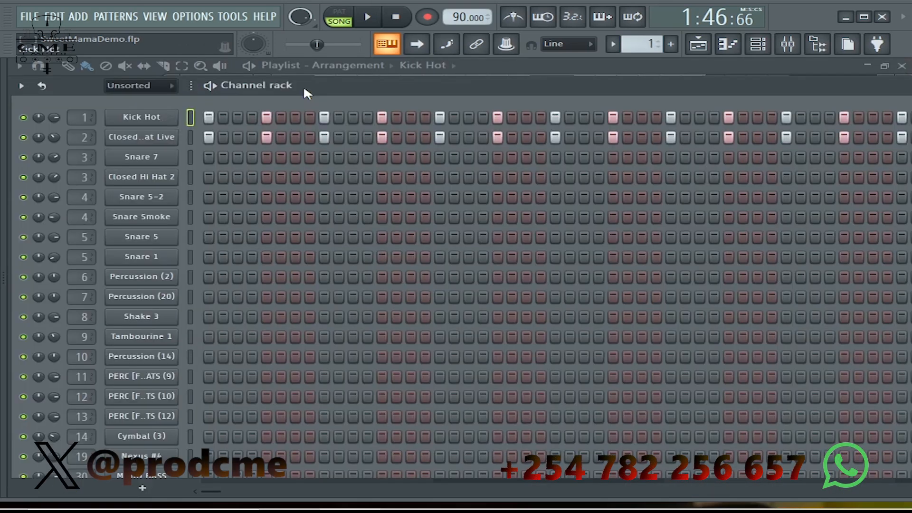
Inspect pattern 1's Kick Hot and Closed Hi Hat Live notes in the piano roll, one channel after the other.
right_click(124, 117)
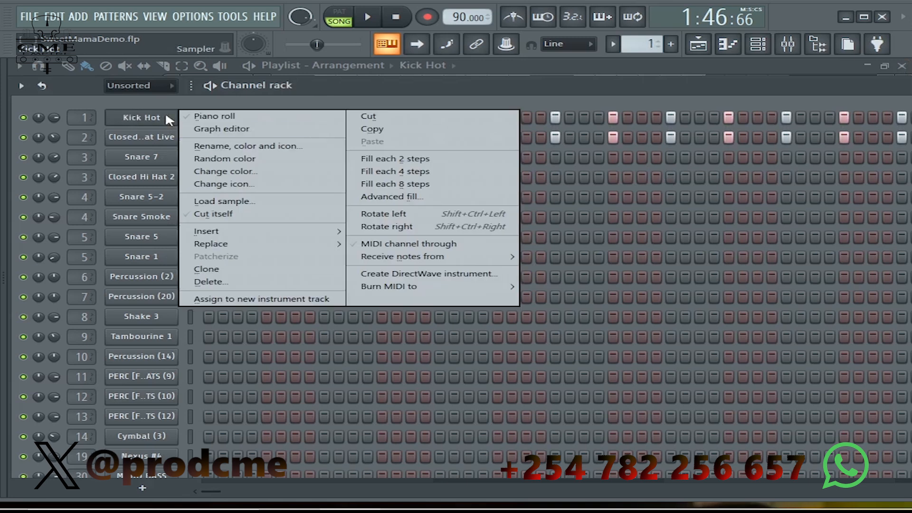
click(199, 116)
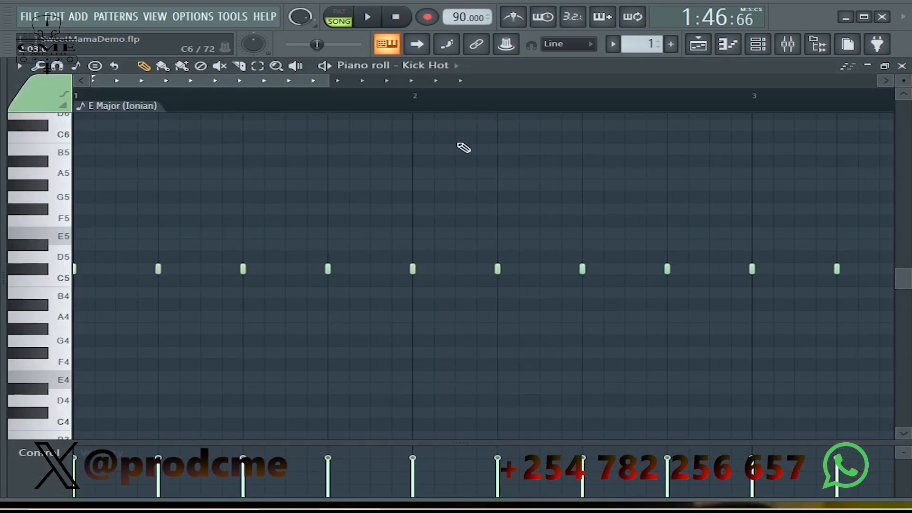
click(902, 66)
right_click(143, 143)
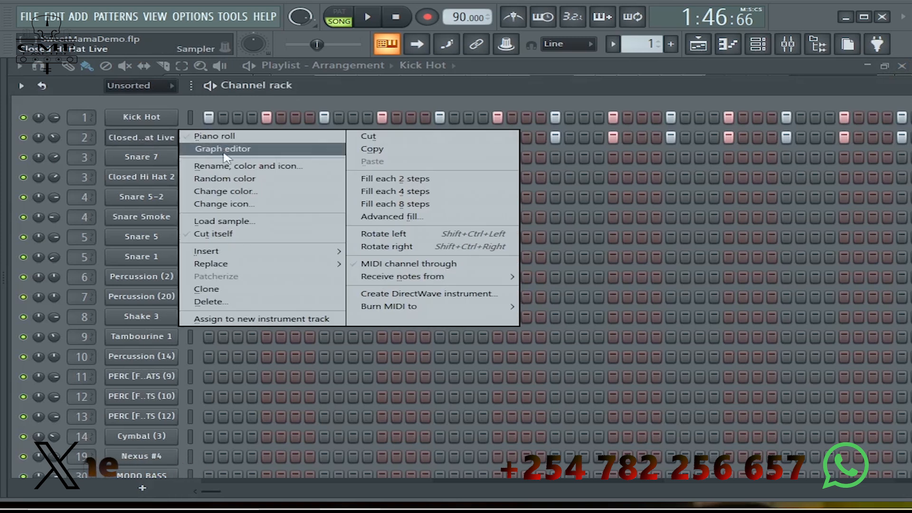
click(209, 136)
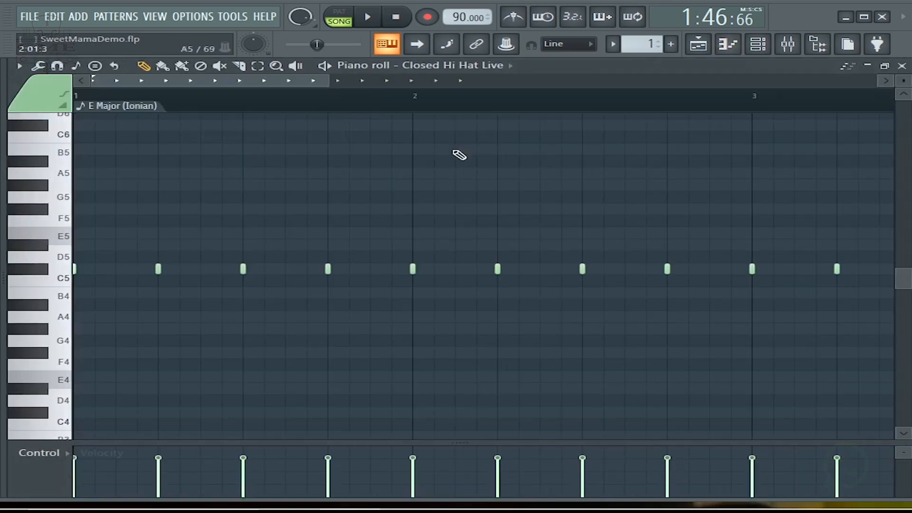
click(901, 66)
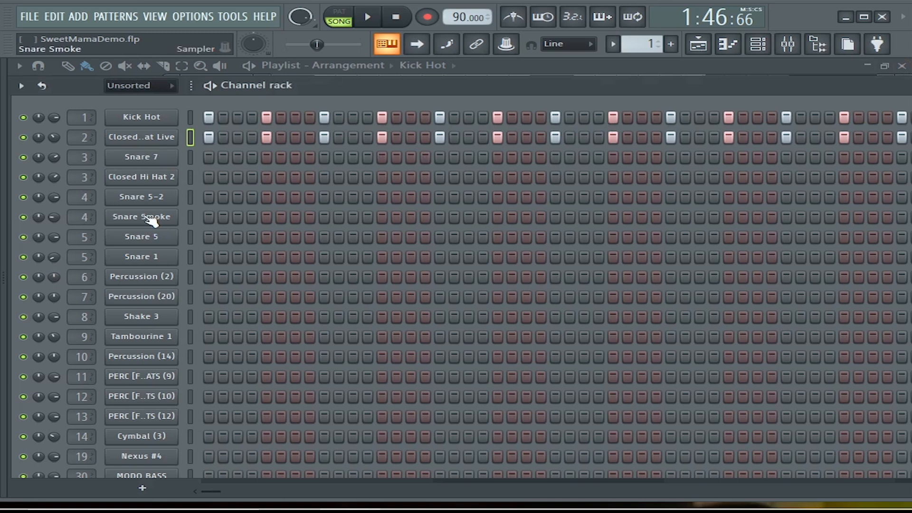
Check Snare Smoke's piano roll in patterns 1 and 3 and return to the channel rack.
click(151, 218)
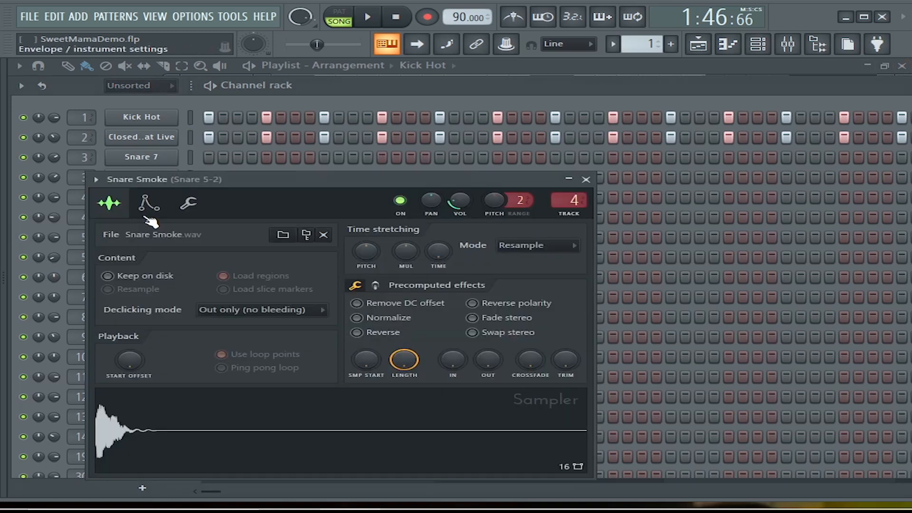
click(597, 181)
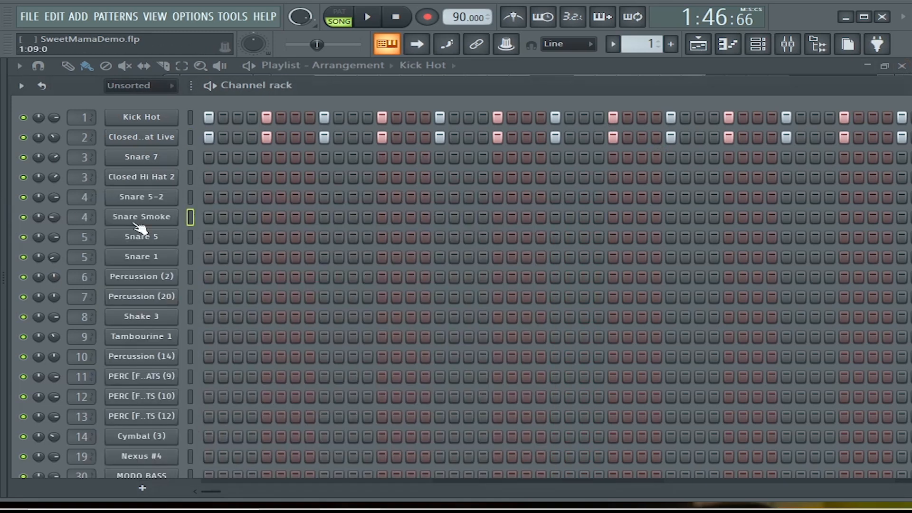
right_click(180, 213)
click(258, 215)
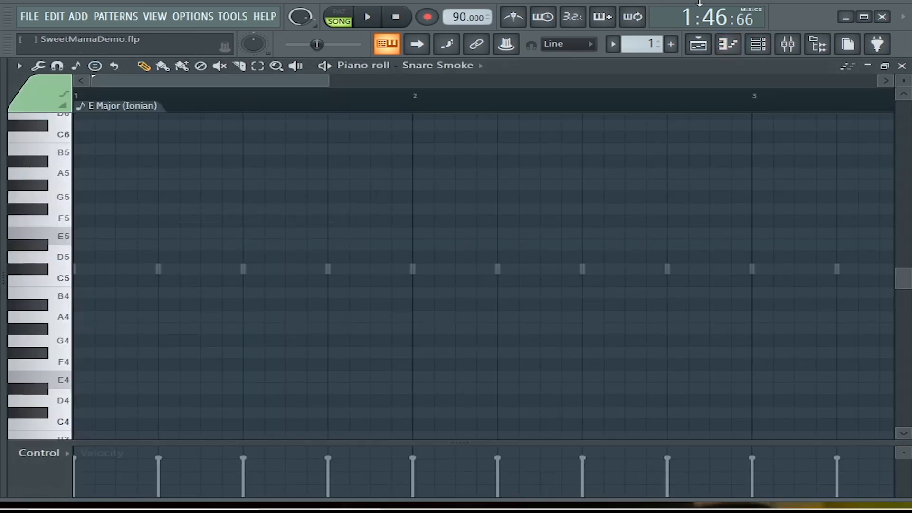
click(902, 66)
right_click(179, 211)
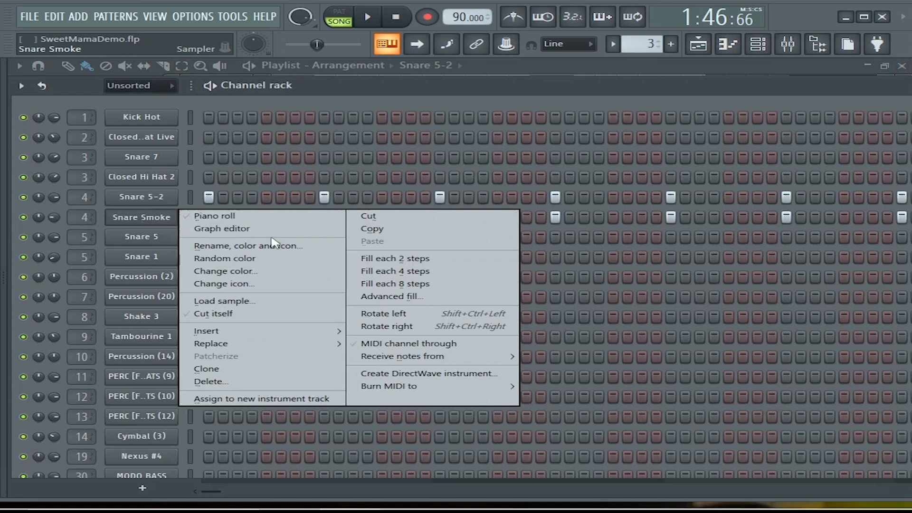
click(266, 216)
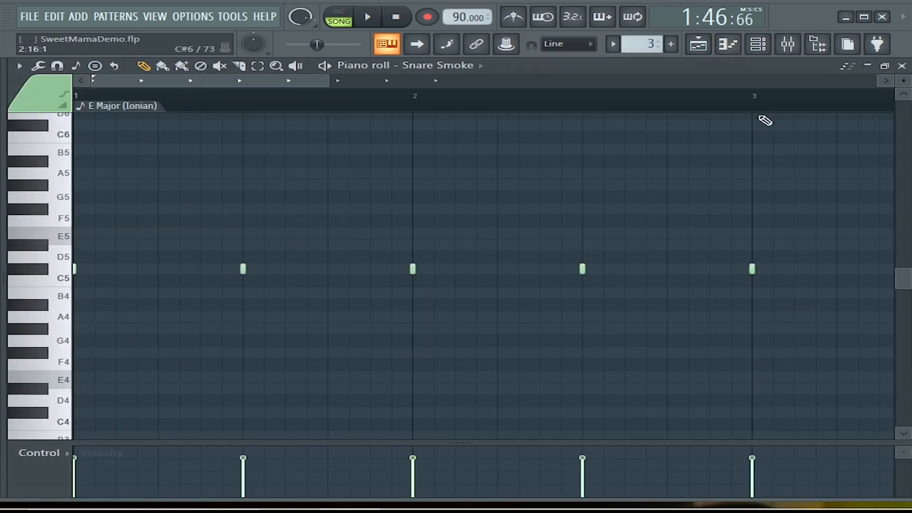
click(903, 66)
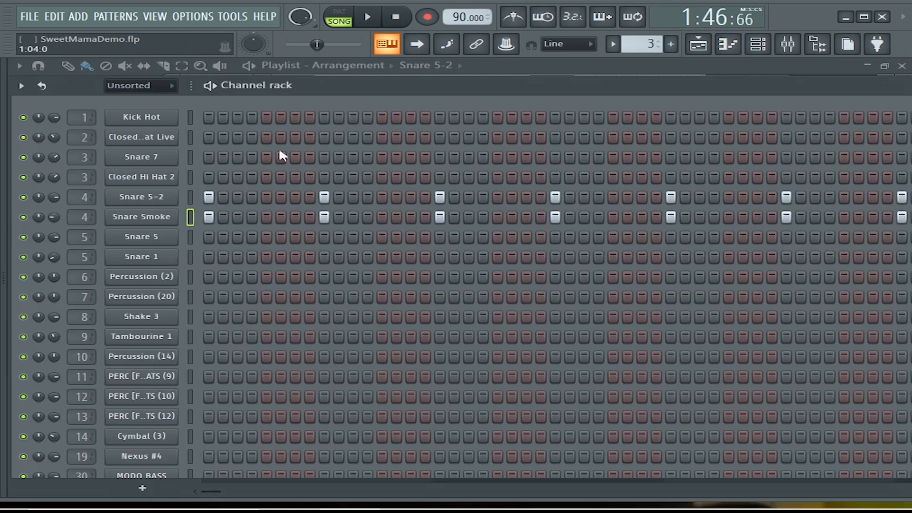
Go to pattern 6, unmute the Percussion (2) track in the mixer and return to the channel rack.
key(KP_Add)
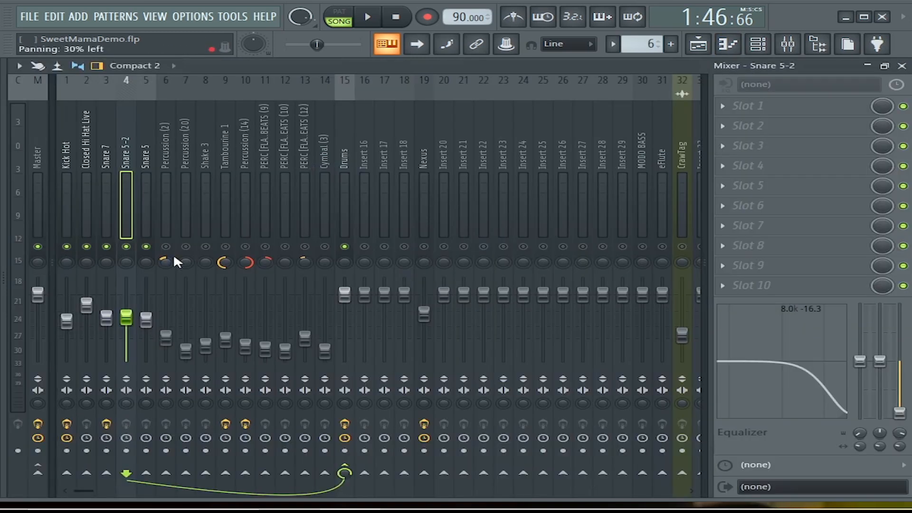
click(166, 247)
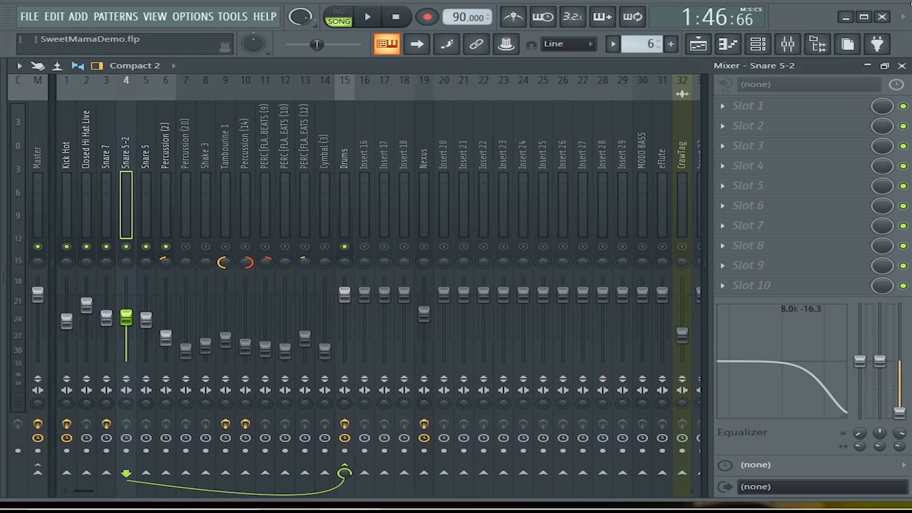
click(901, 68)
Play pattern 6's Percussion (2) alone in pattern mode, and within the arrangement in song mode.
click(340, 18)
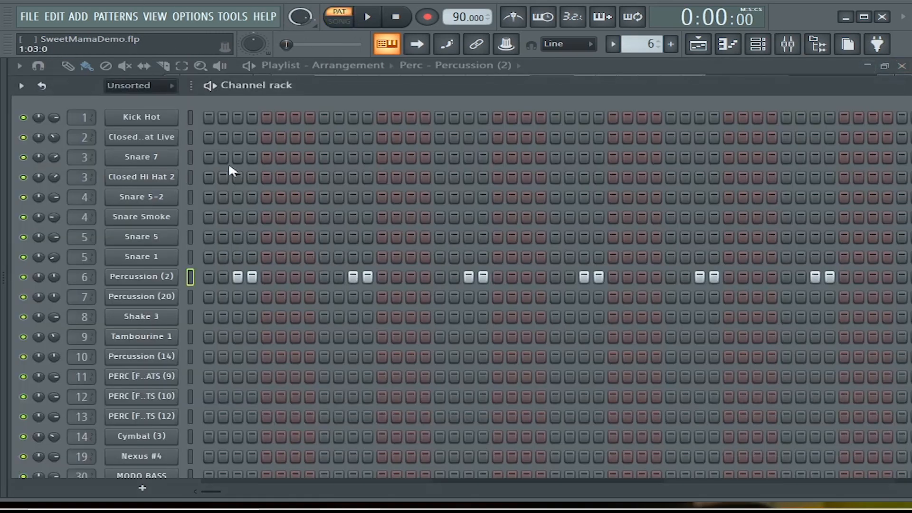
key(space)
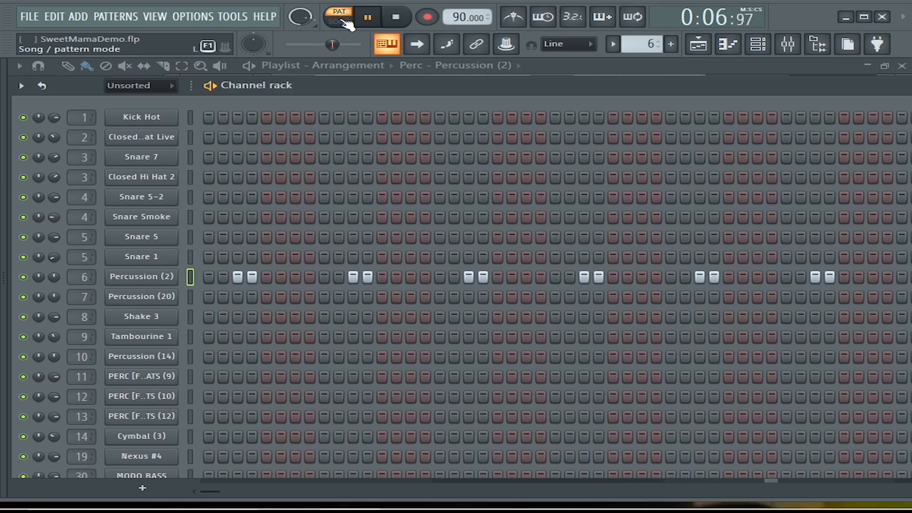
key(space)
click(340, 21)
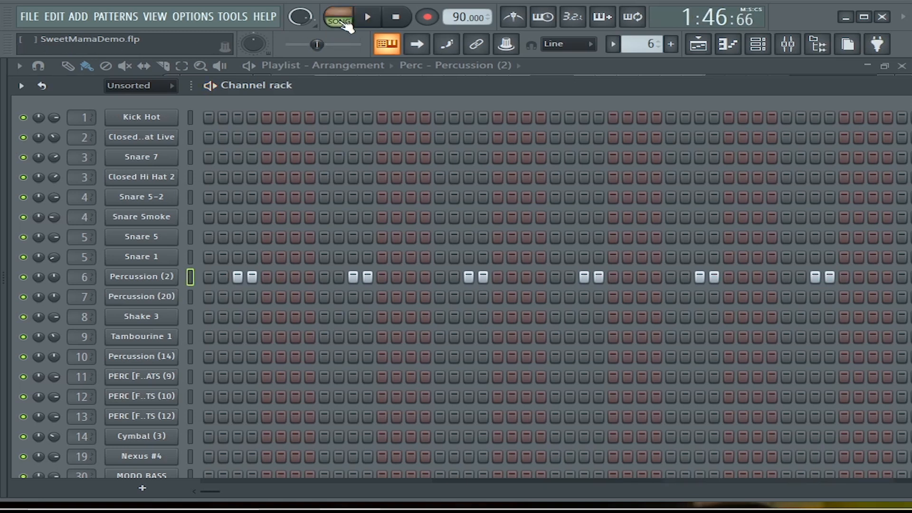
key(space)
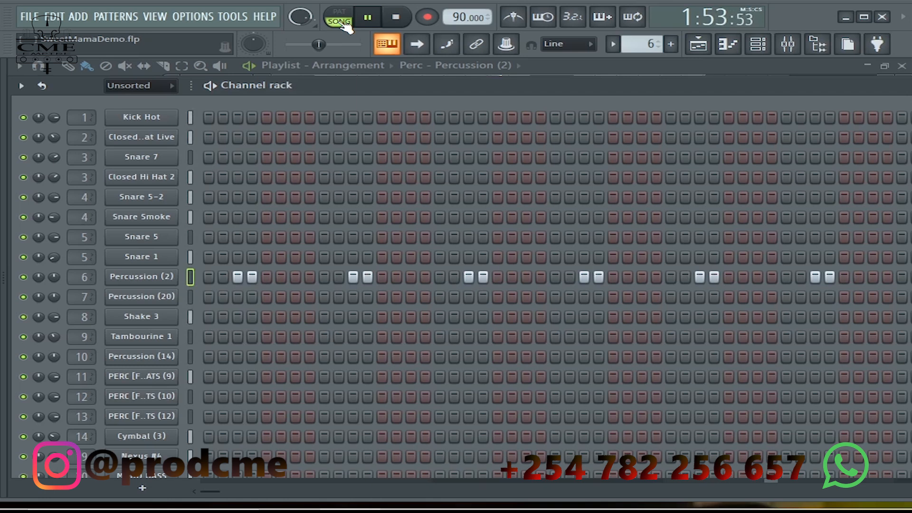
key(space)
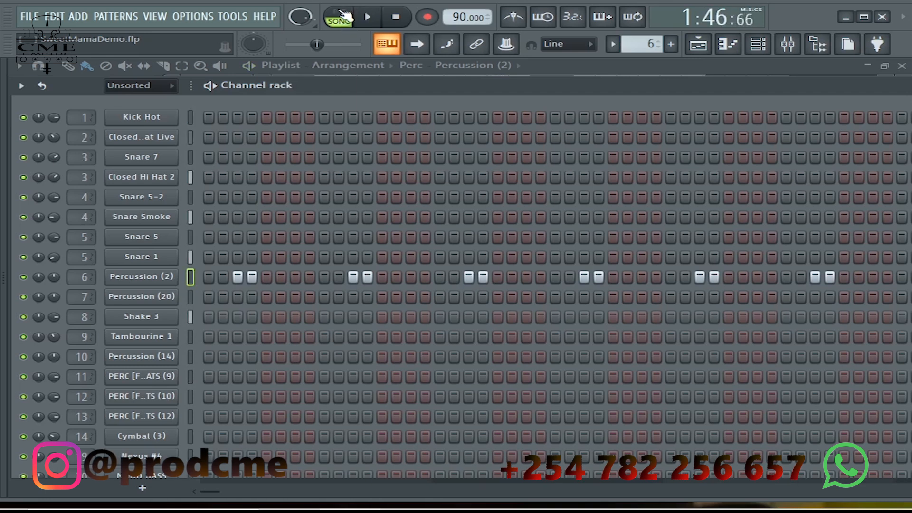
Unmute the Percussion (20) track in the mixer and return to the channel rack on pattern 7.
click(728, 44)
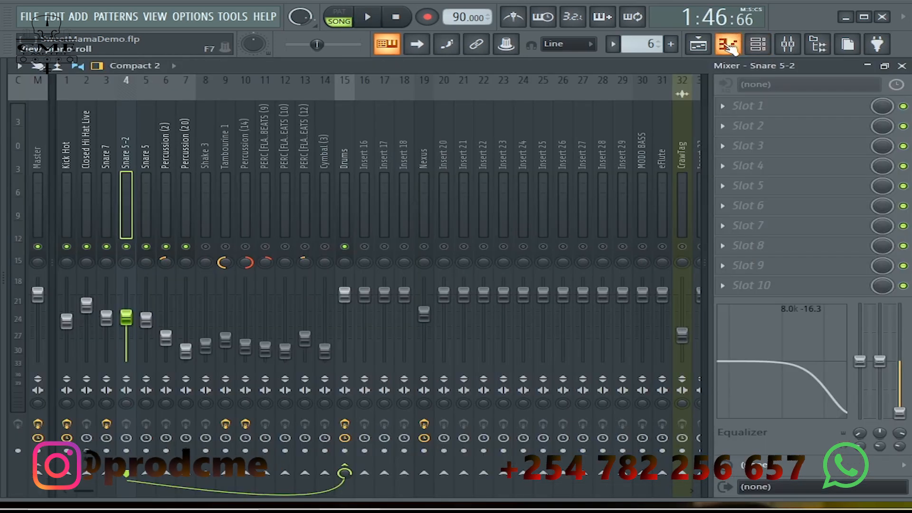
click(762, 44)
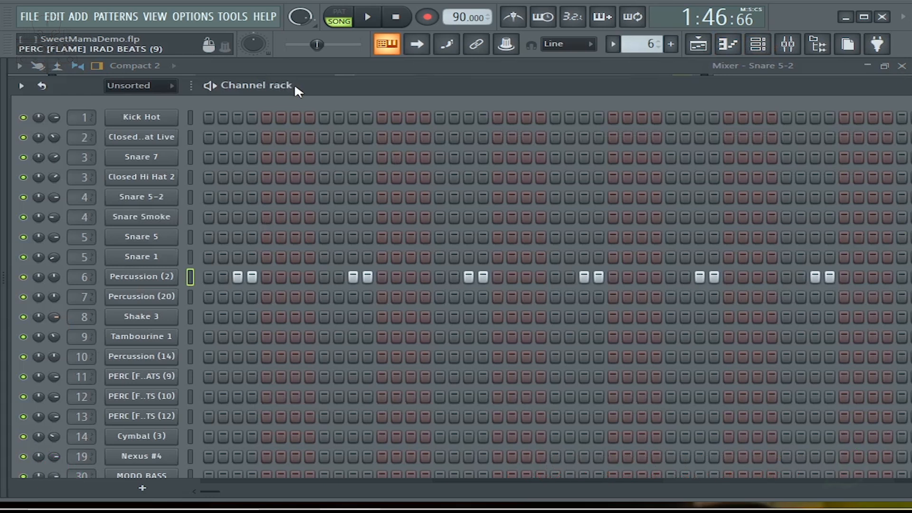
key(KP_Add)
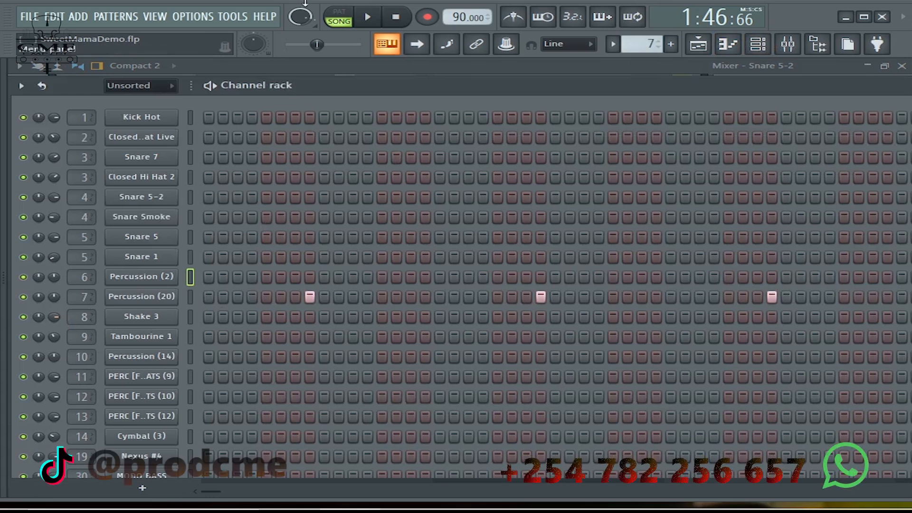
Play pattern 7's Percussion (20) alone in pattern mode, and within the arrangement in song mode.
click(354, 14)
key(space)
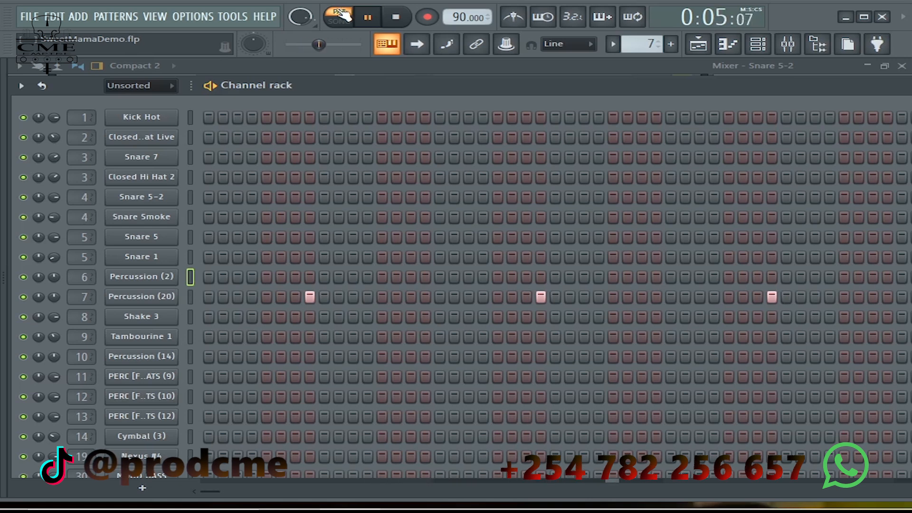
click(351, 29)
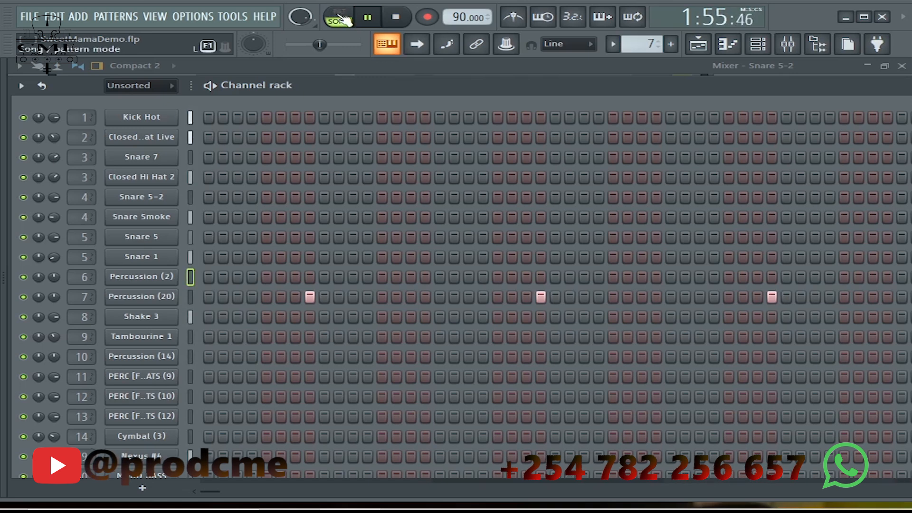
key(space)
click(349, 18)
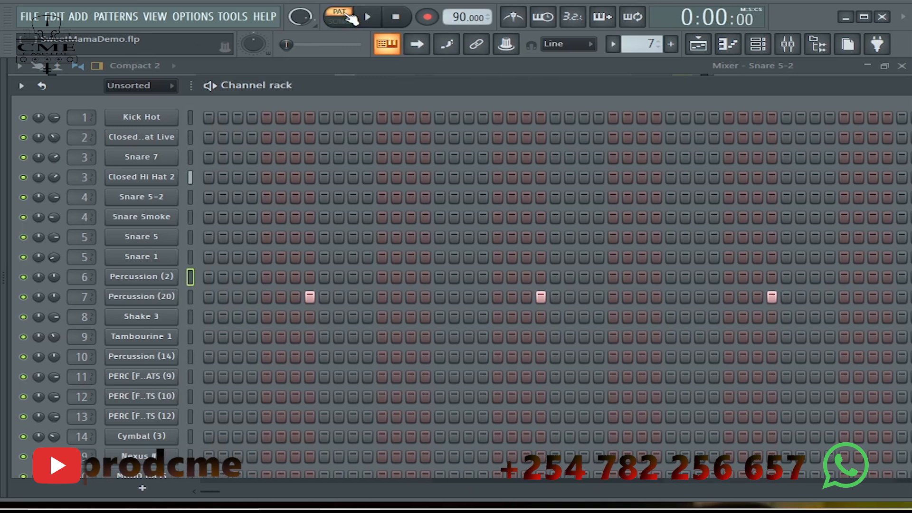
Go to pattern 8, play Shake 3 alone in pattern mode and switch playback to song mode.
key(KP_Add)
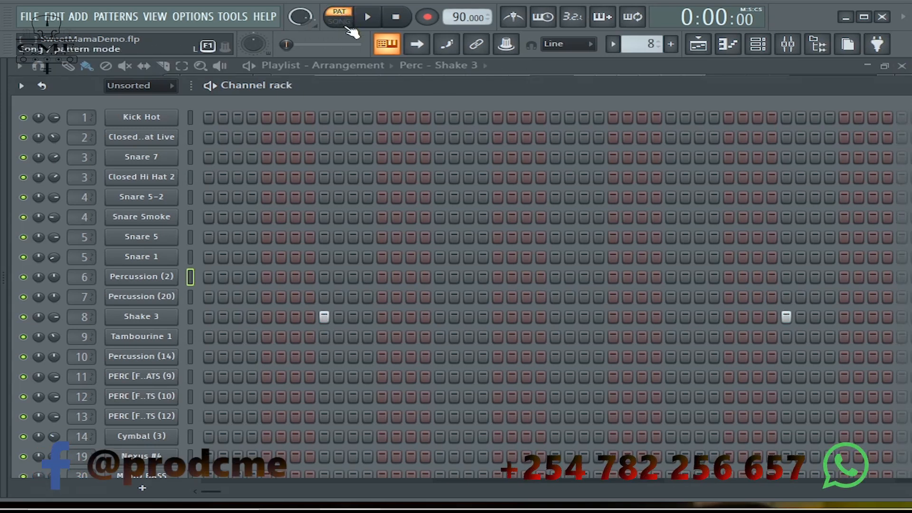
key(space)
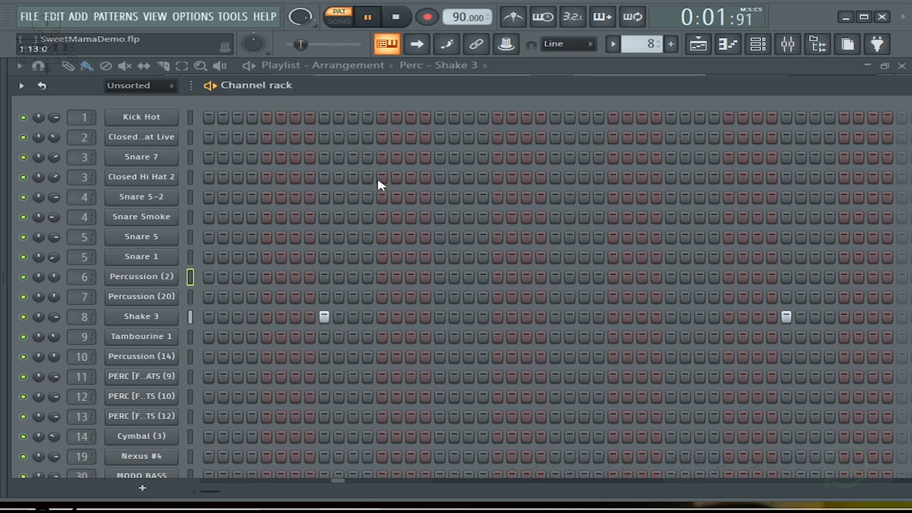
key(space)
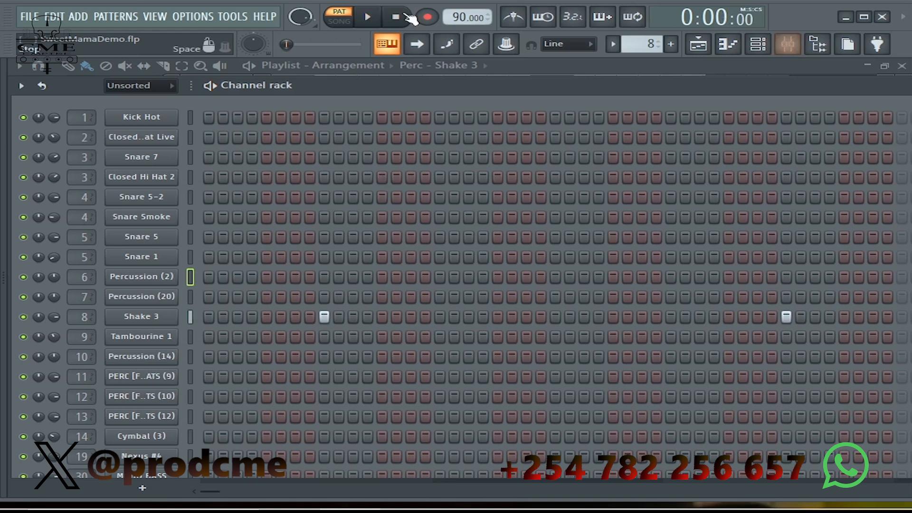
click(347, 21)
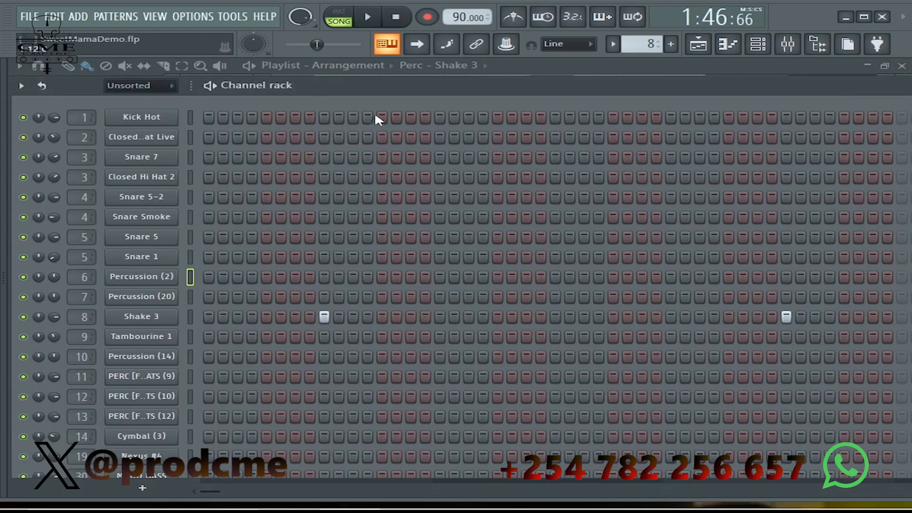
Go to pattern 9 in pattern mode, select the Tambourine 1 channel and unmute its track in the mixer.
key(KP_Add)
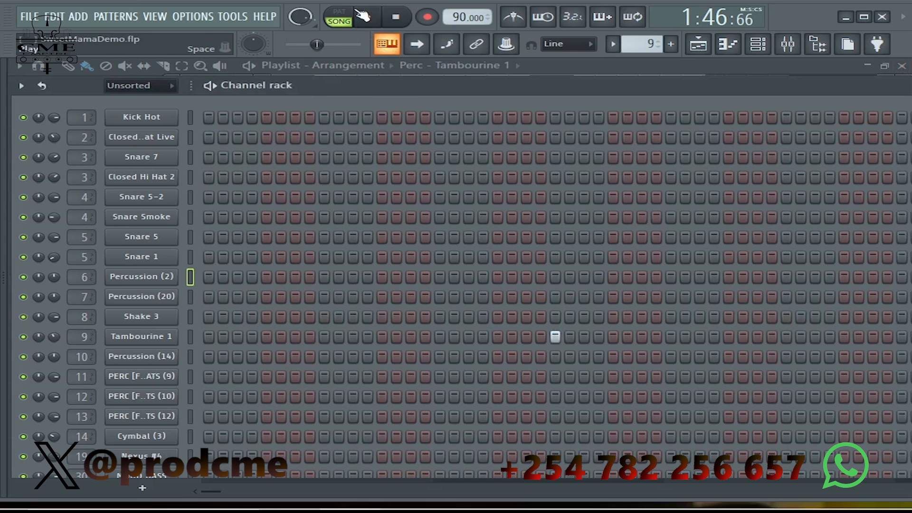
key(l)
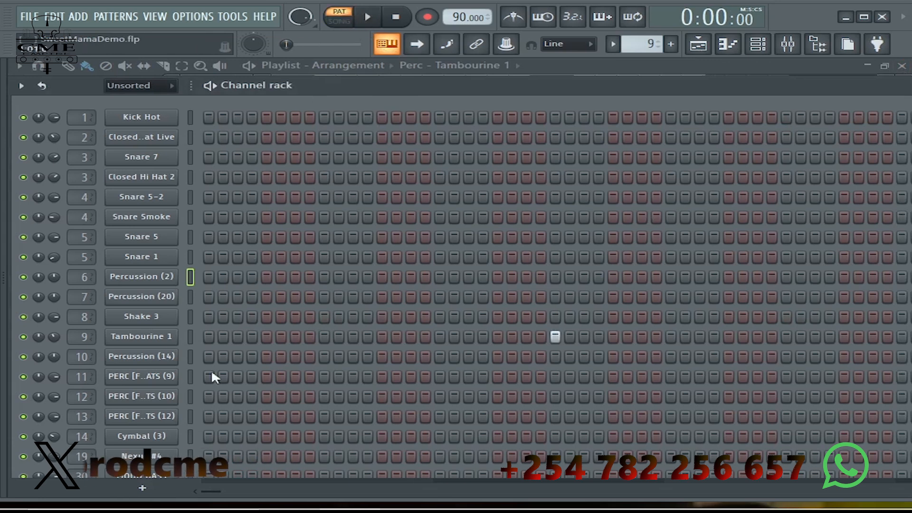
click(189, 337)
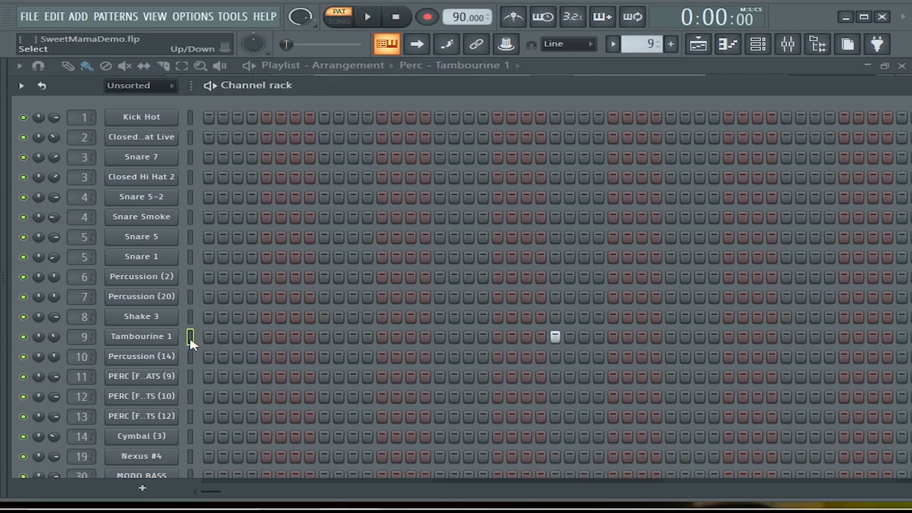
key(m)
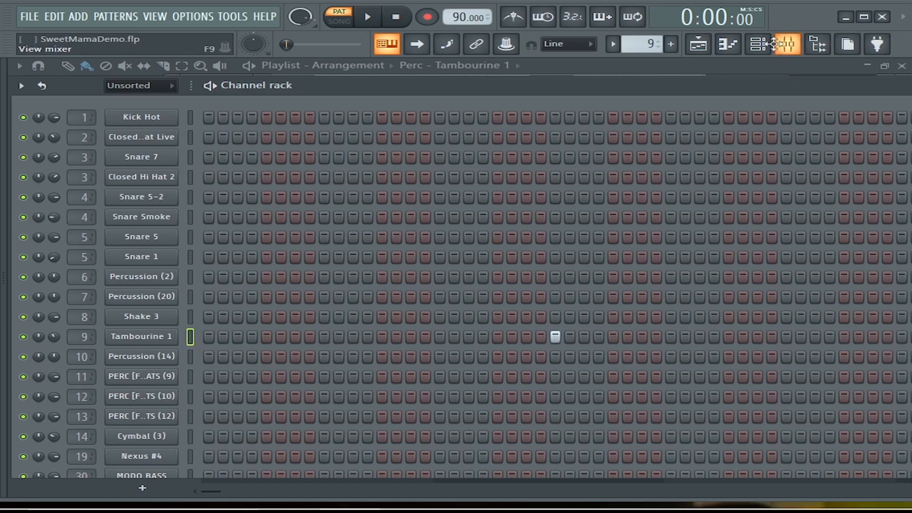
click(769, 51)
click(760, 45)
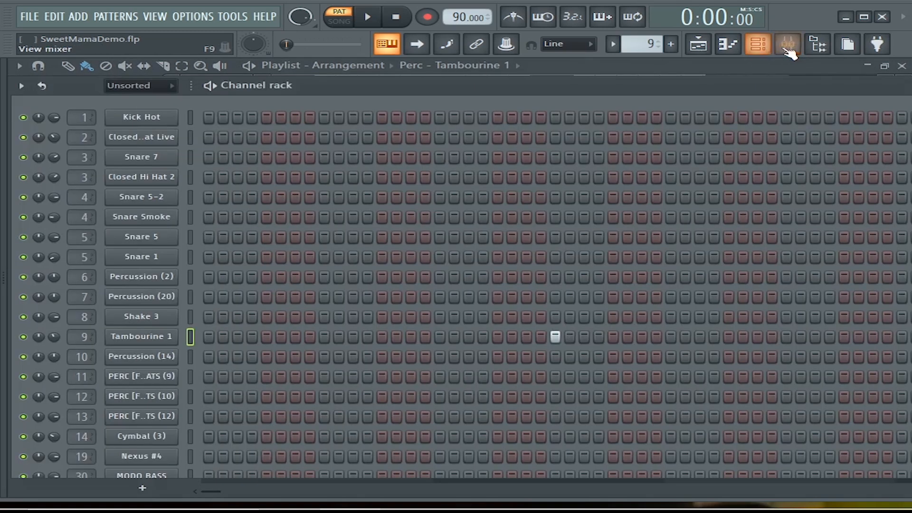
click(788, 45)
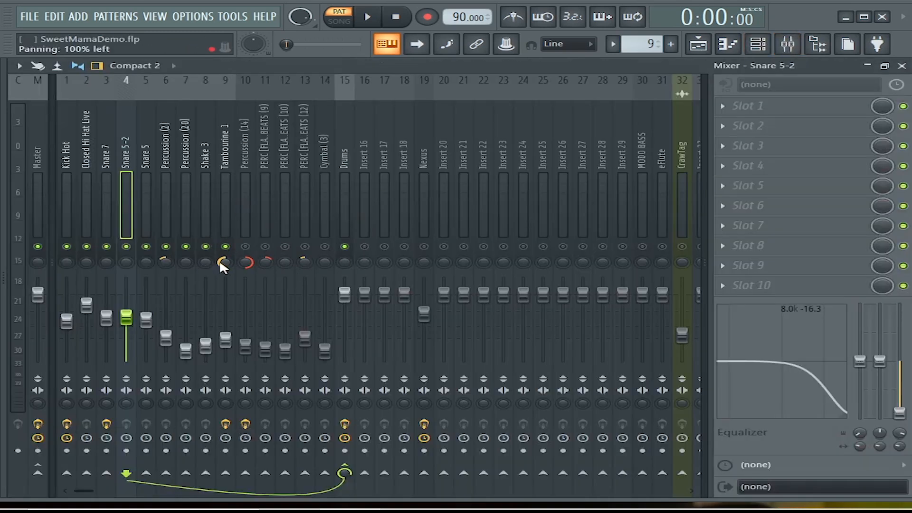
key(m)
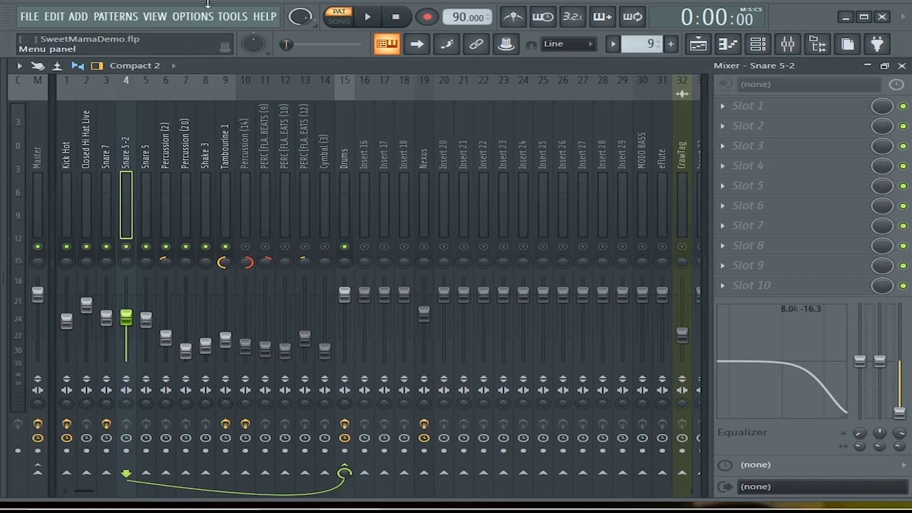
Play the arrangement in song mode with Tambourine 1 included.
click(340, 21)
key(space)
key(space)
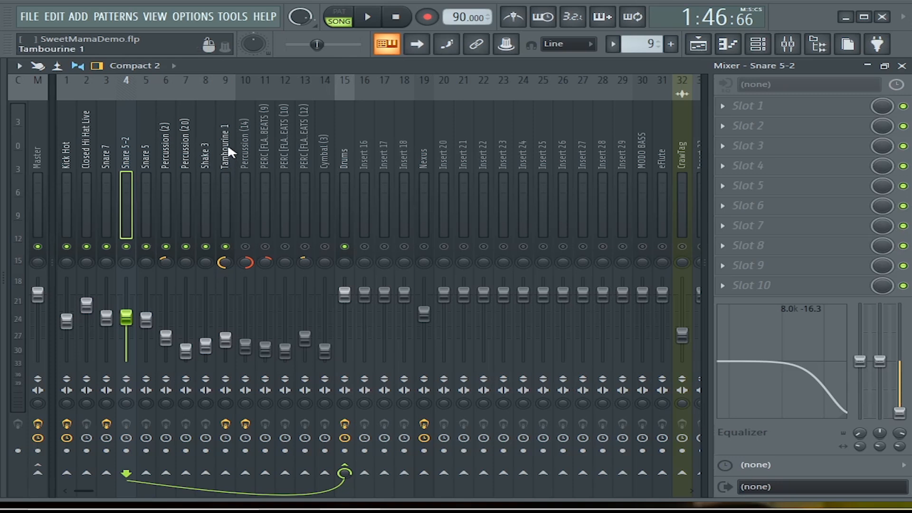
Unmute and select the Percussion (14) track in the mixer and return to the channel rack.
click(246, 247)
click(244, 201)
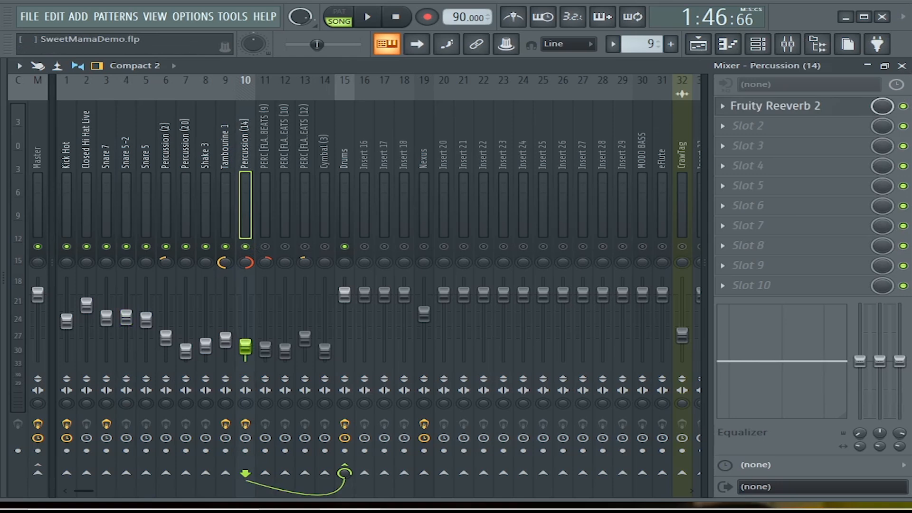
click(904, 67)
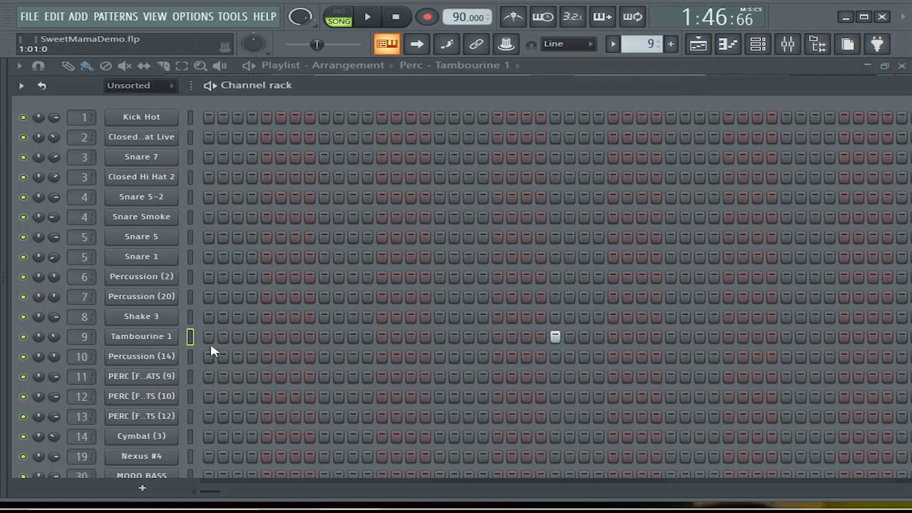
Go to pattern 10, unmute the PERC [FLAME] IRAD BEATS (9) track in the mixer and return to the channel rack.
key(Down)
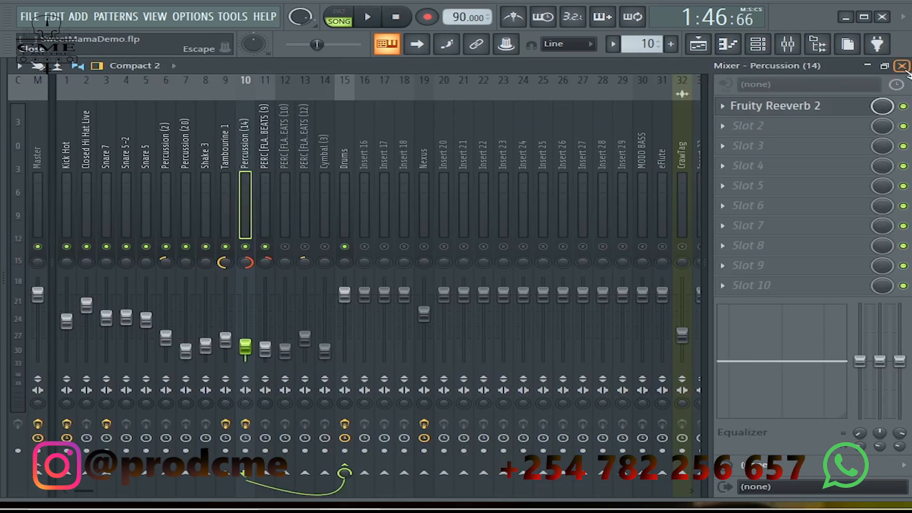
click(902, 66)
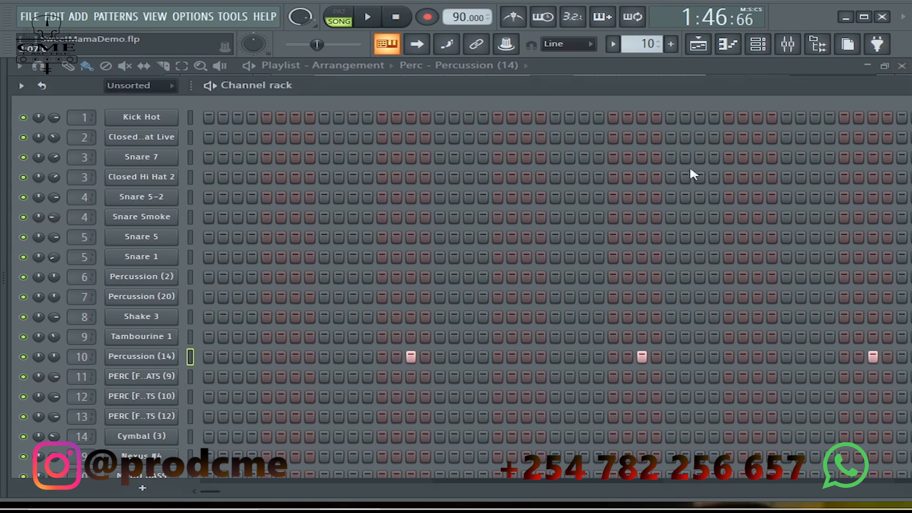
Select the PERC [FLAME] IRAD BEATS (9) channel and compare its steps in patterns 11 and 12.
click(191, 377)
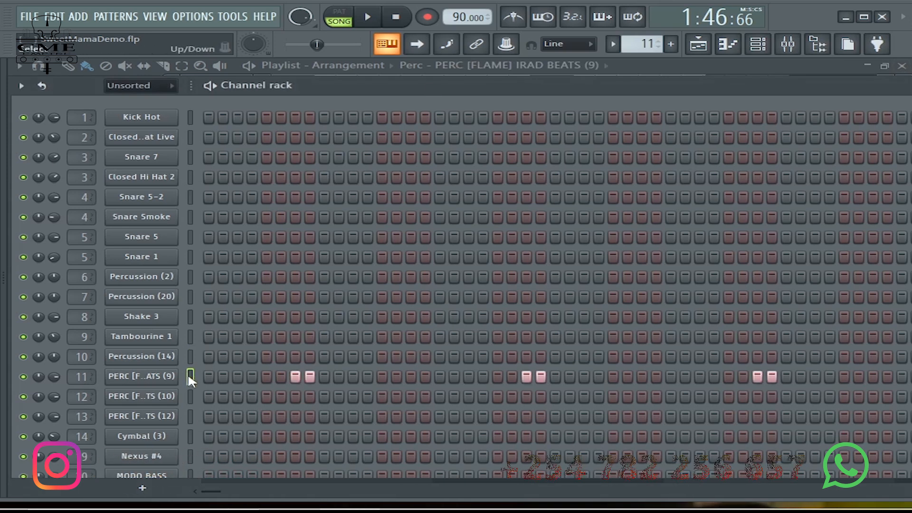
key(m)
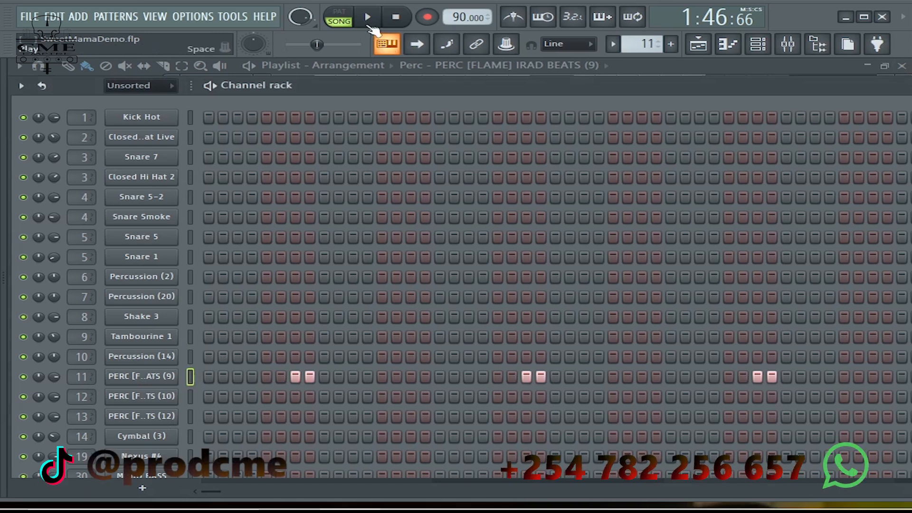
key(KP_Add)
key(KP_Subtract)
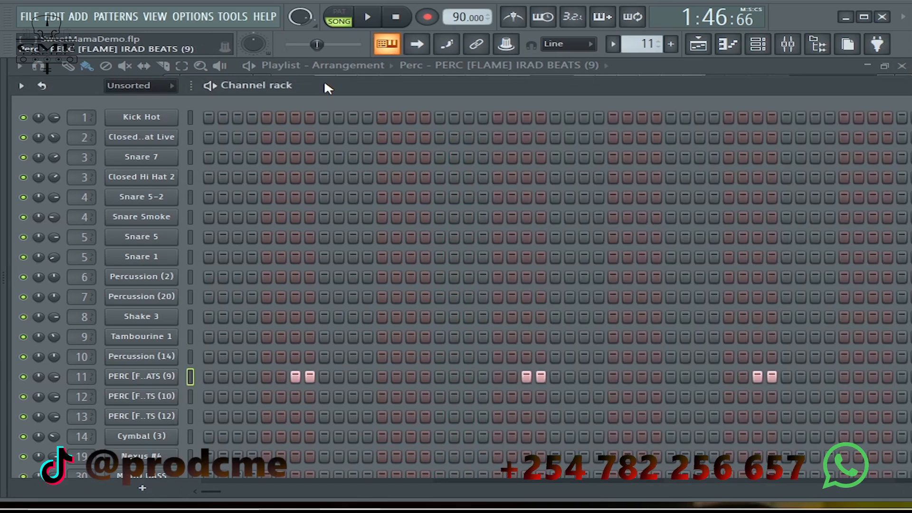
key(KP_Add)
key(KP_Add)
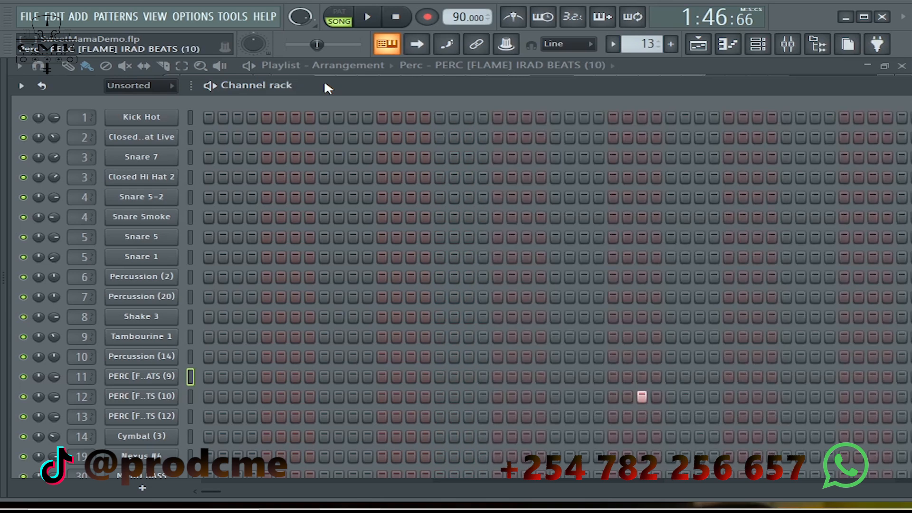
key(KP_Subtract)
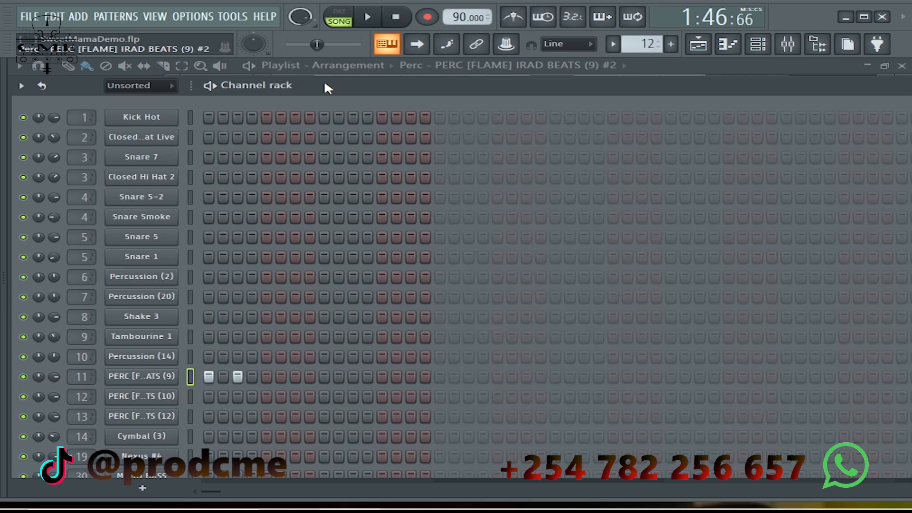
Go to pattern 13, select the PERC [FLAME] IRAD BEATS (10) channel and audition its sound.
key(KP_Add)
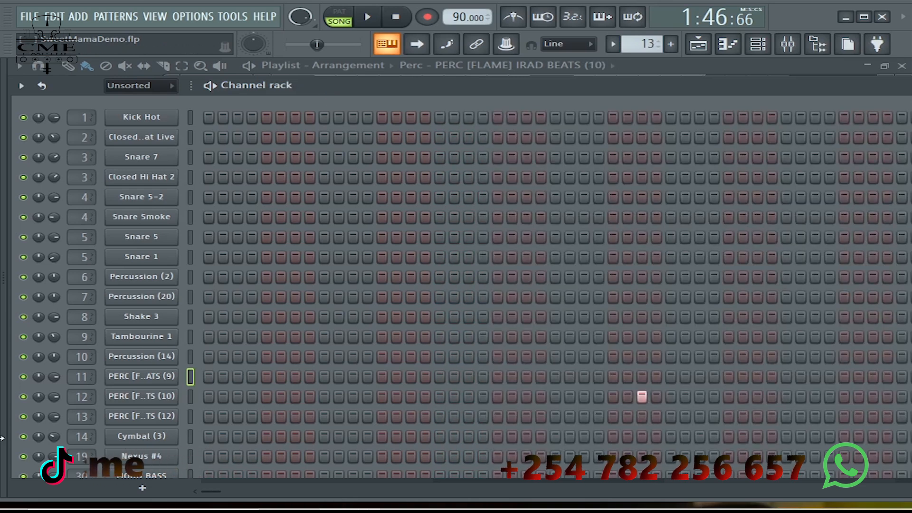
click(190, 396)
key(b)
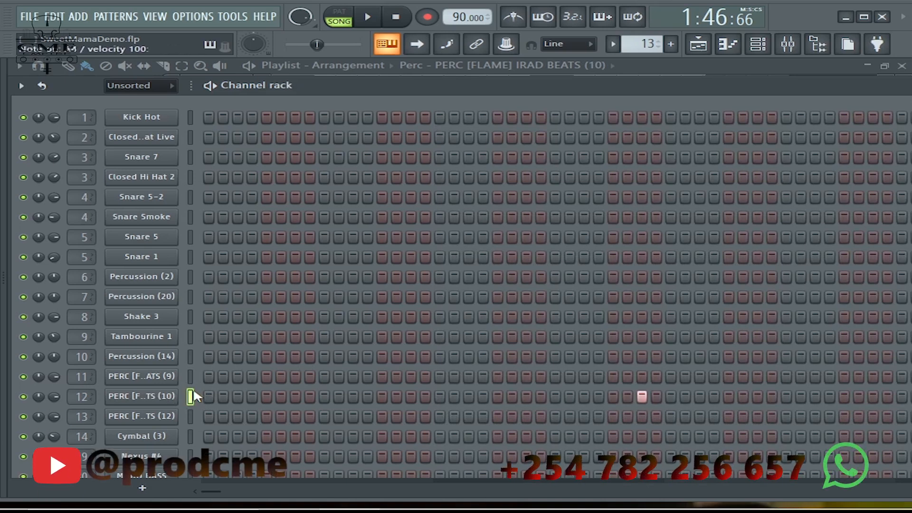
Go to pattern 14 with PERC [FLAME] IRAD BEATS (12) and play the arrangement in song mode.
key(KP_Add)
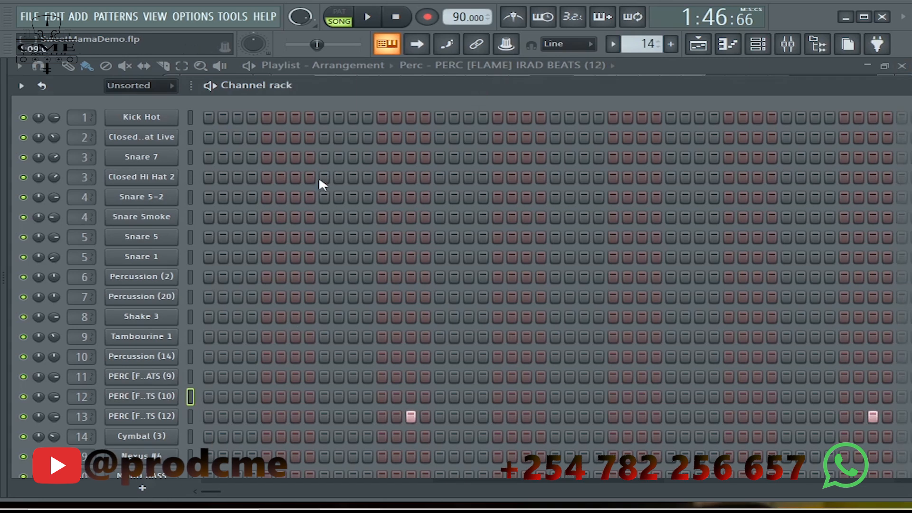
key(space)
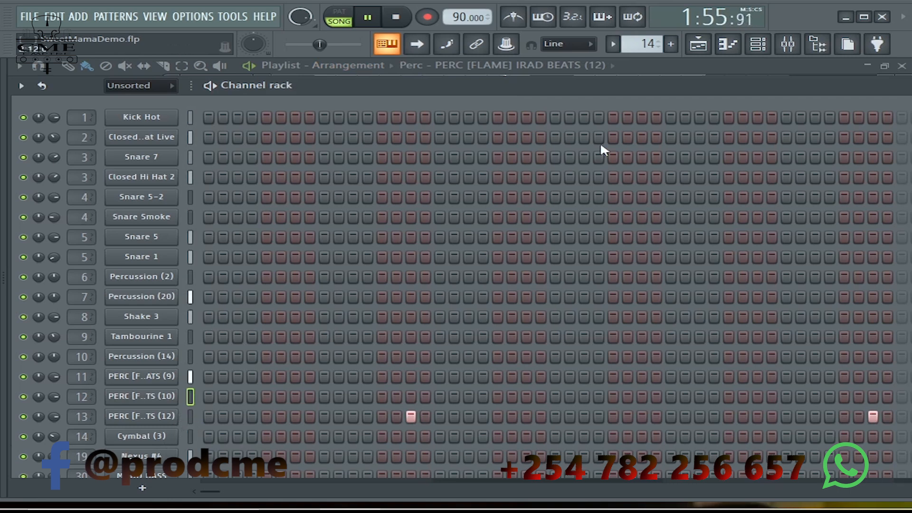
key(space)
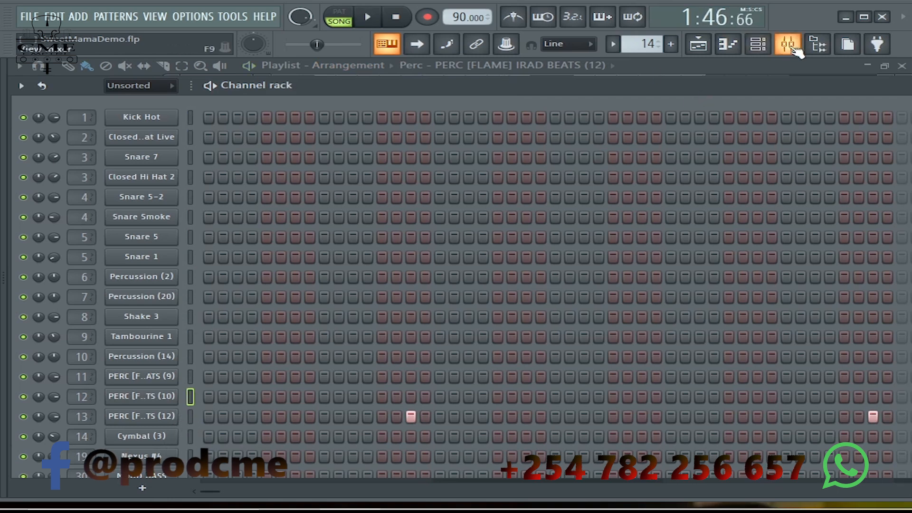
Unmute the remaining percussion tracks up to Cymbal (3) in the mixer, and play the arrangement with pattern 15 shown.
click(788, 44)
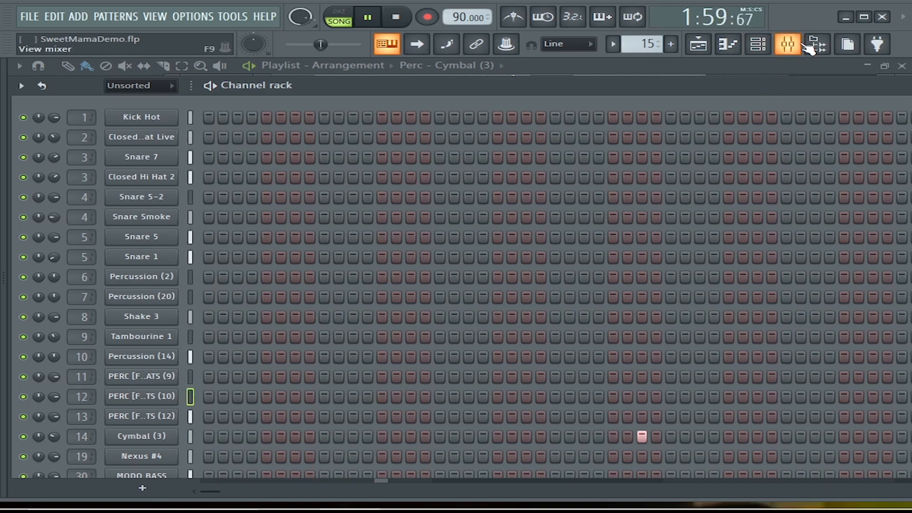
key(space)
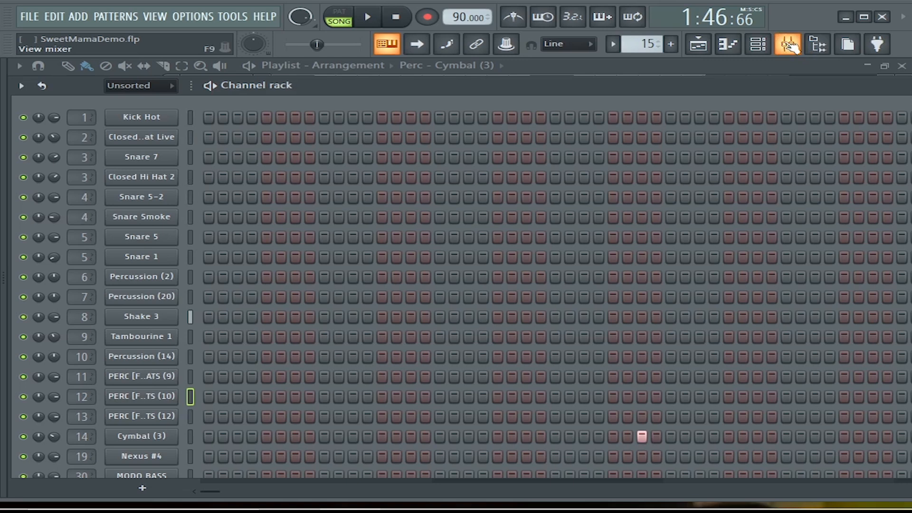
Open H-Comp Stereo on the Kick Hot mixer track and play the arrangement with SSLComp Stereo disabled.
click(789, 45)
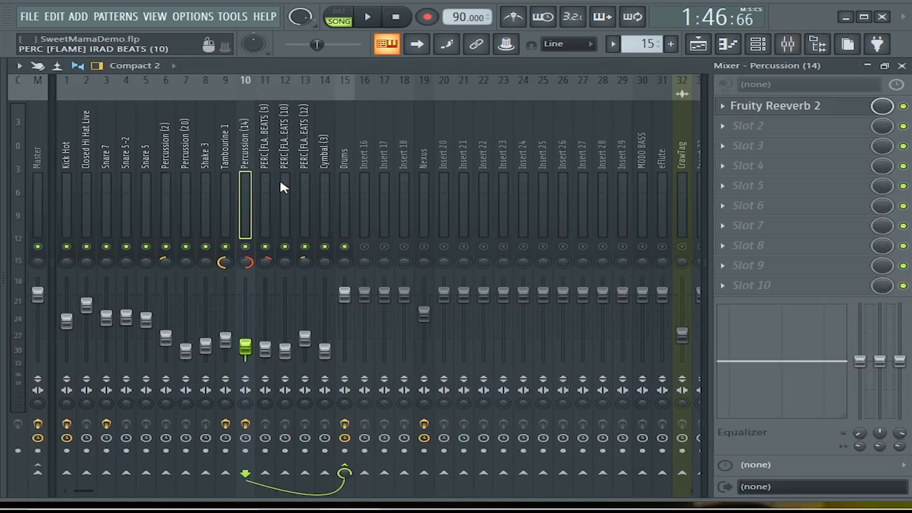
click(68, 221)
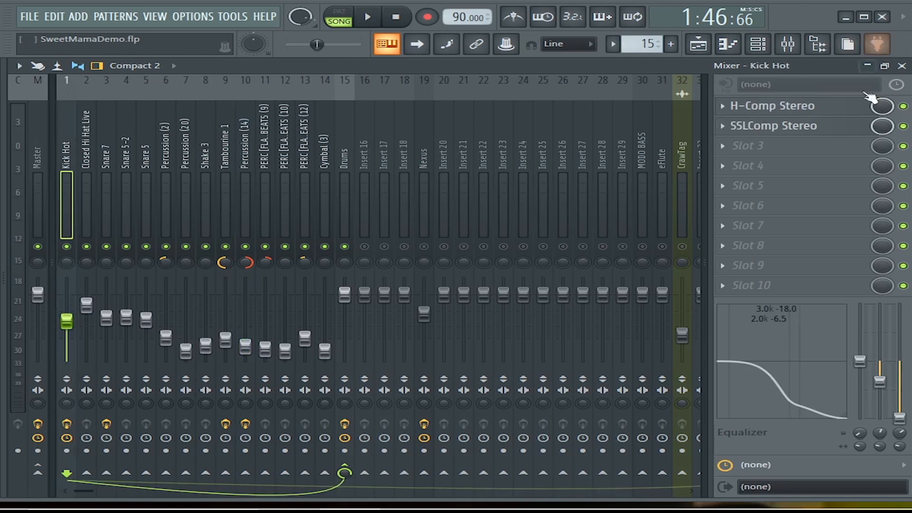
click(779, 105)
key(space)
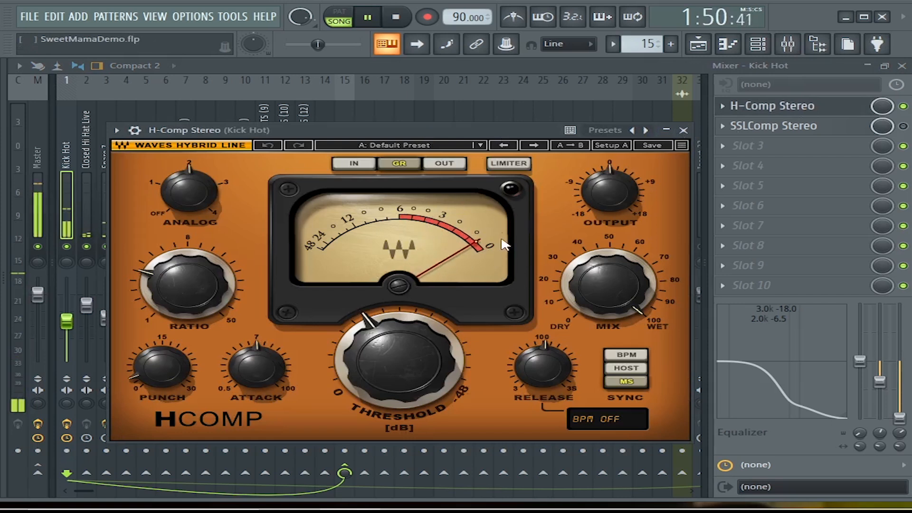
key(space)
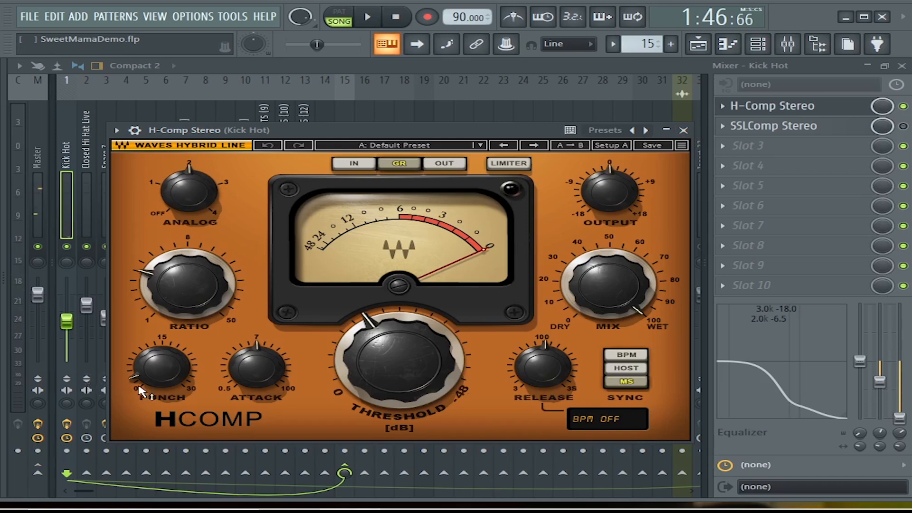
Close H-Comp Stereo, solo the Snare 7 track, and compare it during playback with its effects disabled and enabled.
click(683, 131)
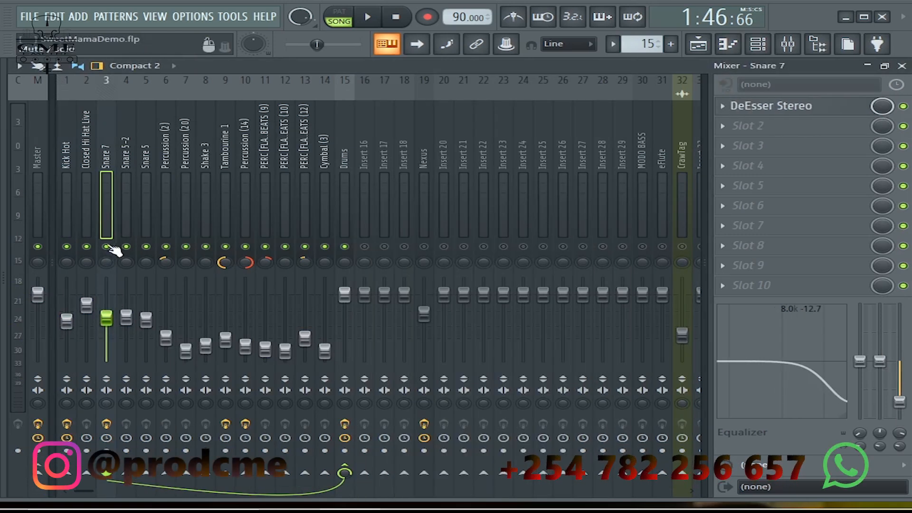
right_click(106, 247)
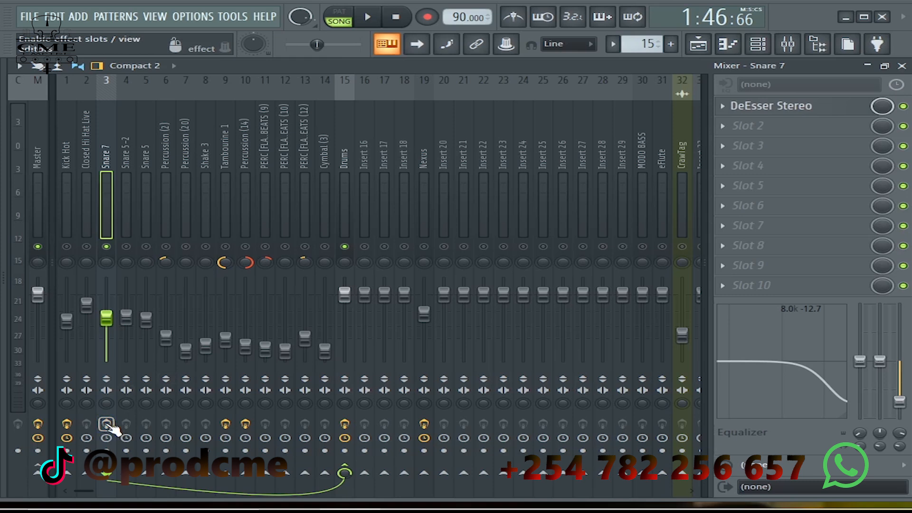
key(space)
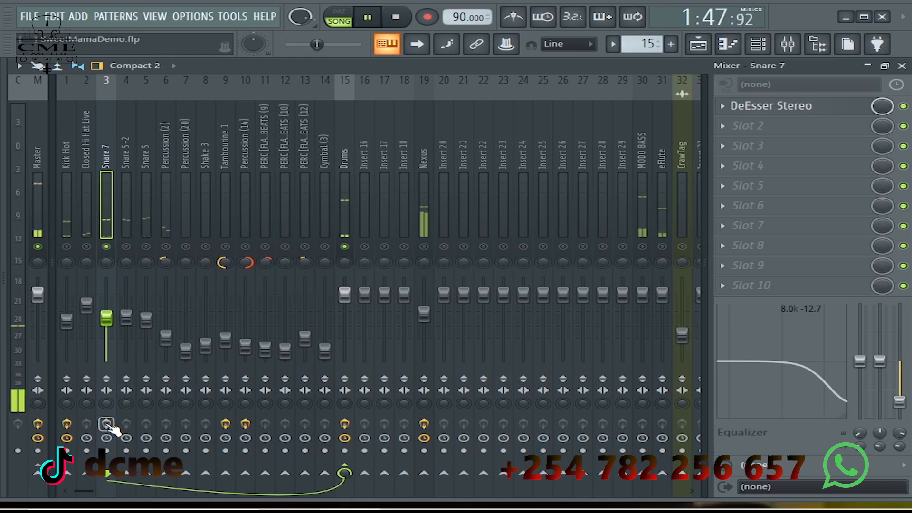
click(107, 423)
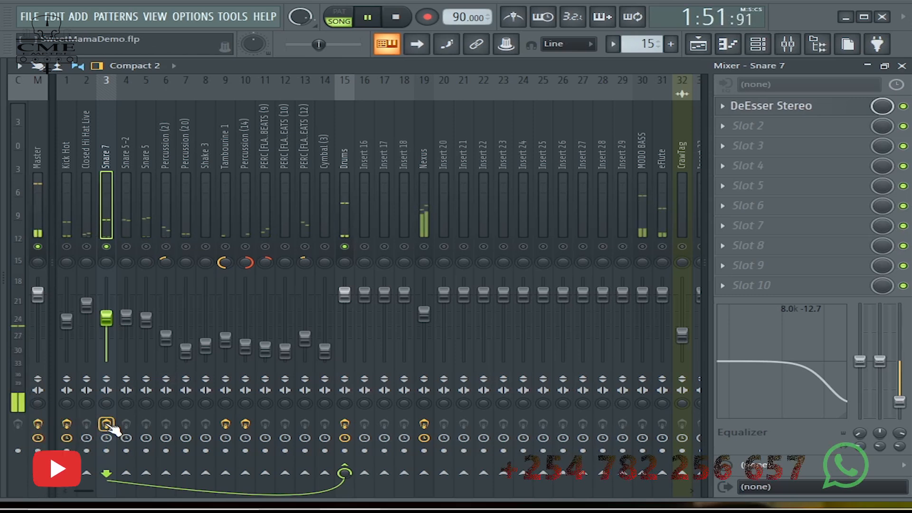
click(106, 424)
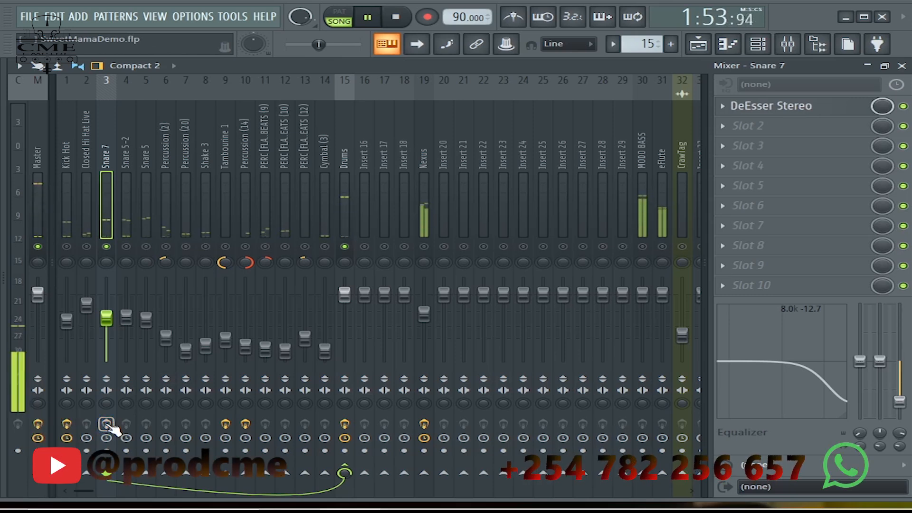
click(106, 424)
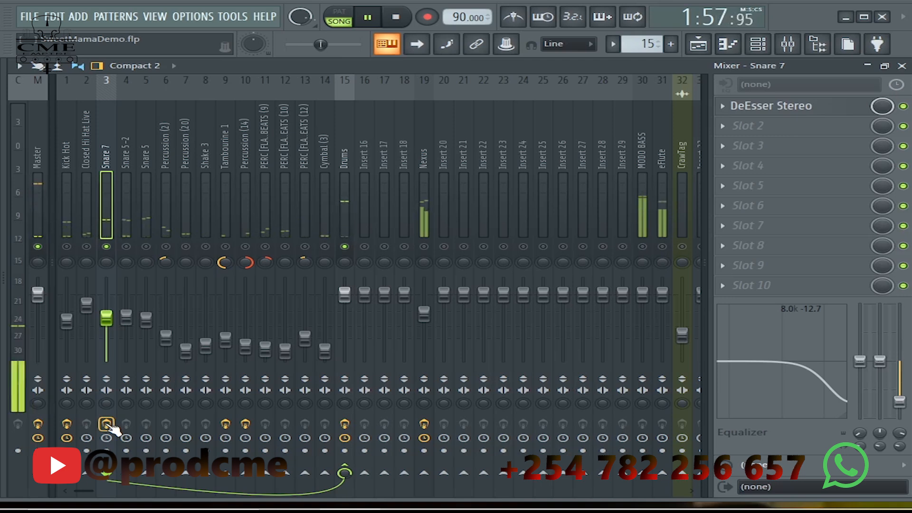
key(space)
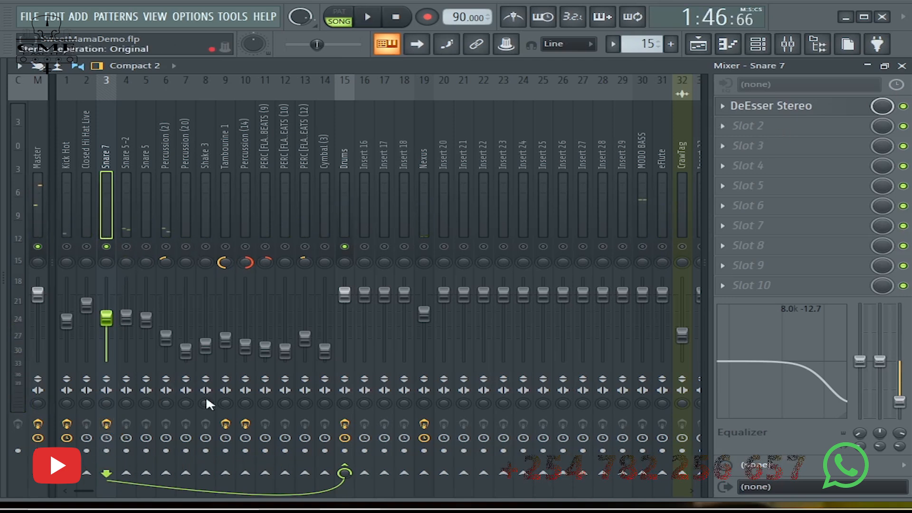
Compare Tambourine 1 during playback without and with its effects, and play Percussion (14) isolated with Fruity Reeverb 2 enabled.
click(226, 247)
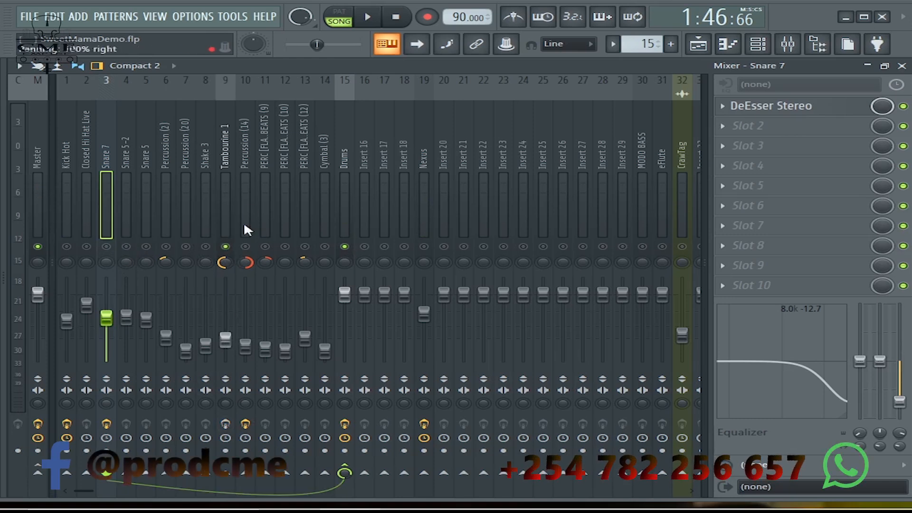
key(space)
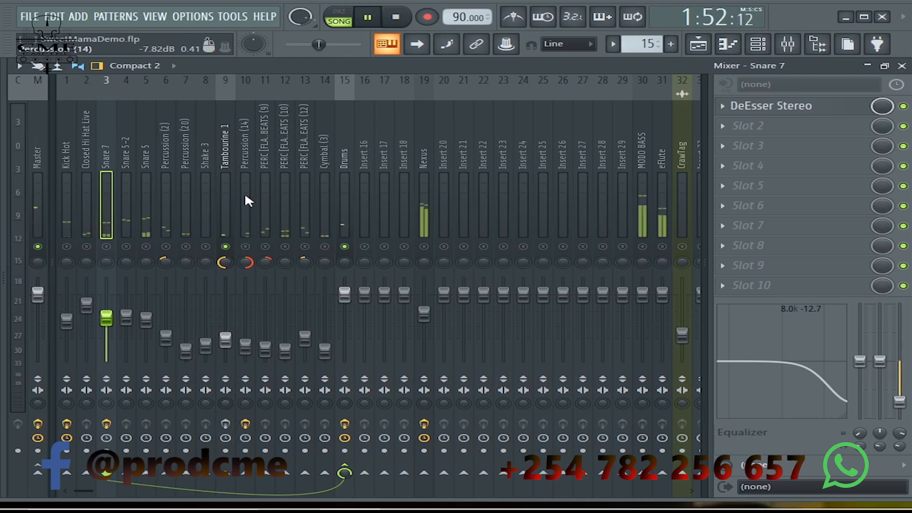
click(225, 424)
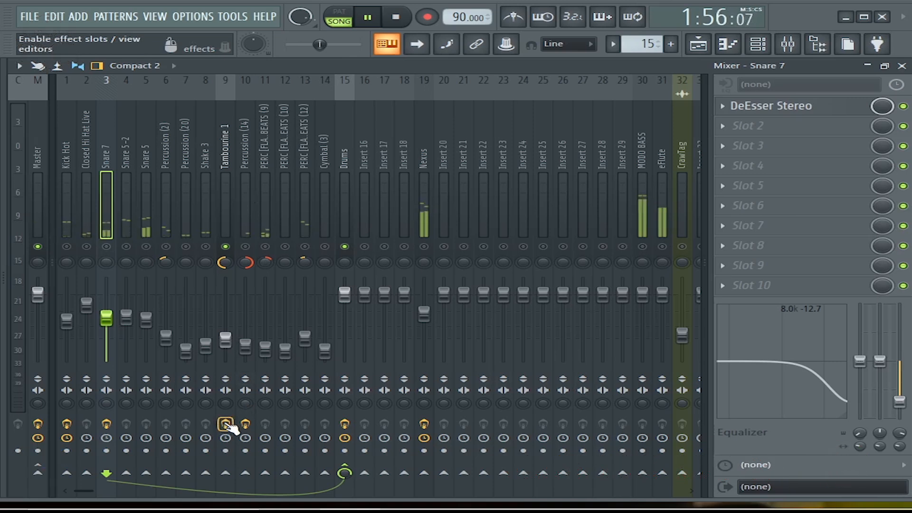
click(225, 232)
key(space)
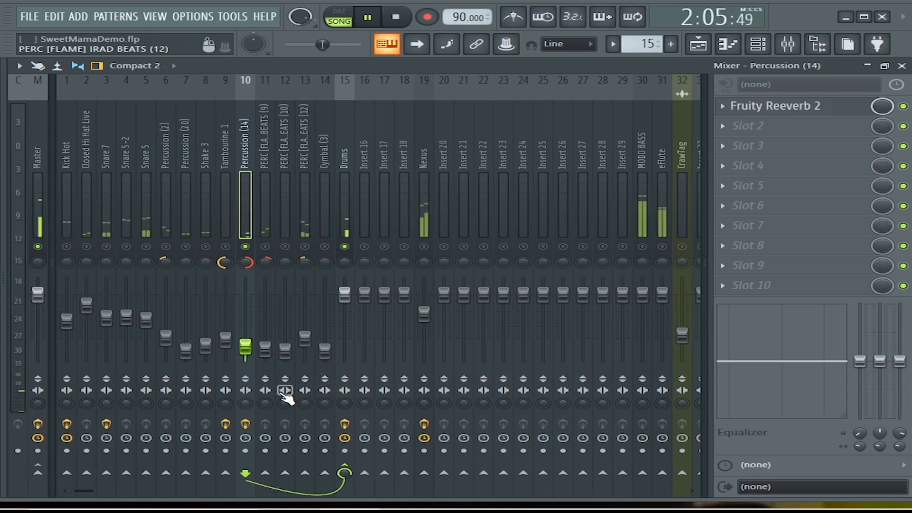
key(space)
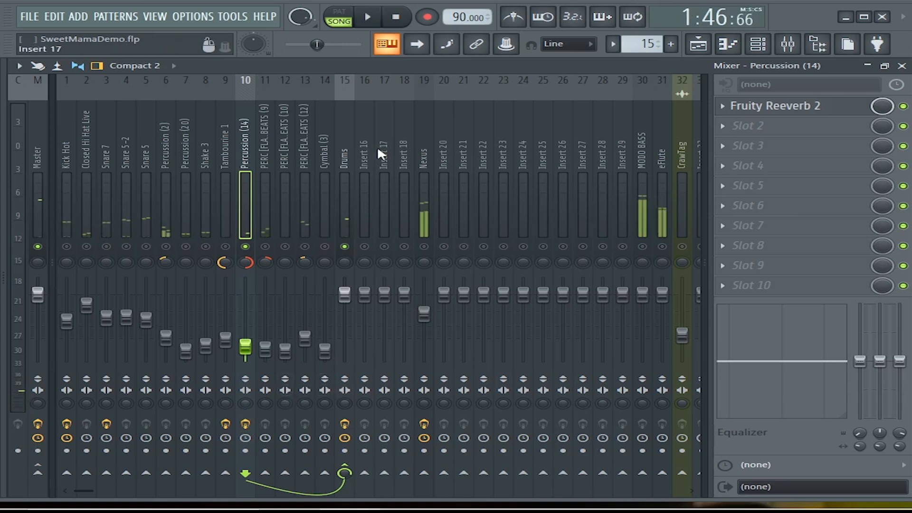
Unmute all the remaining drum tracks in the mixer, from Kick Hot through Cymbal (3).
click(325, 246)
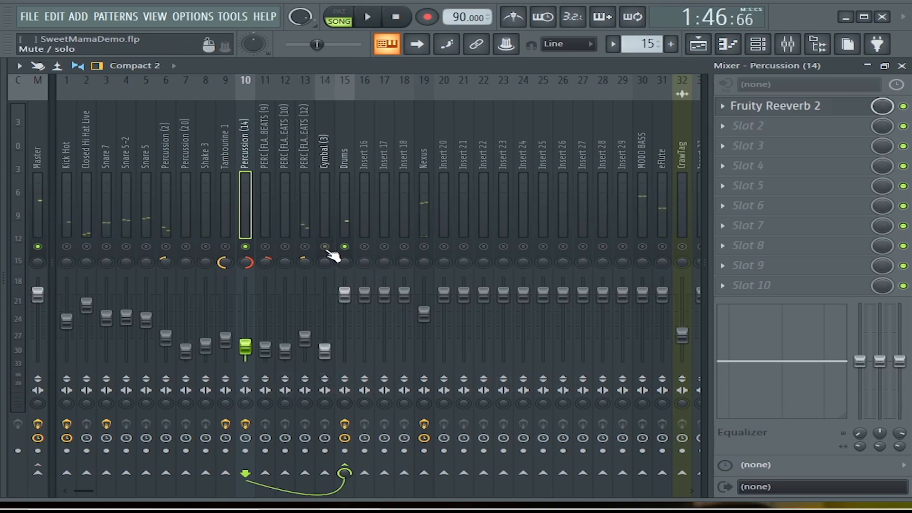
click(304, 247)
click(285, 247)
click(265, 247)
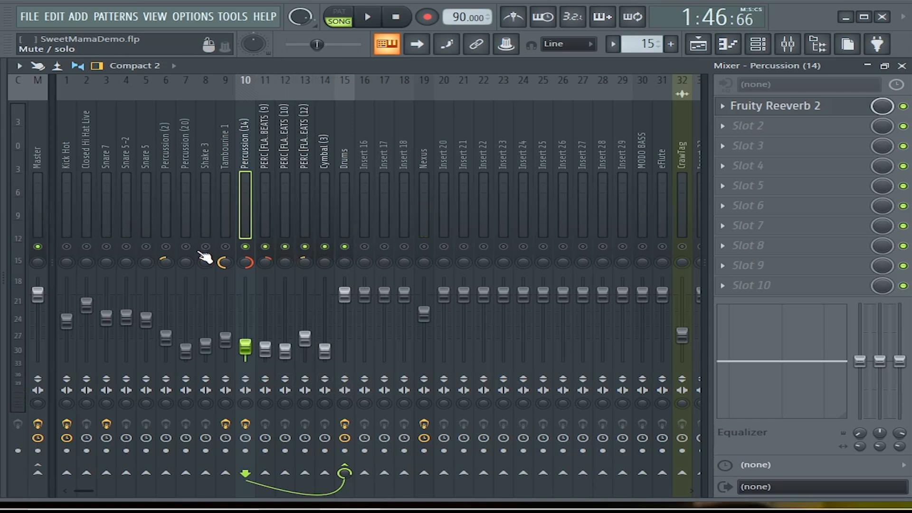
click(225, 246)
click(205, 246)
click(186, 247)
click(165, 246)
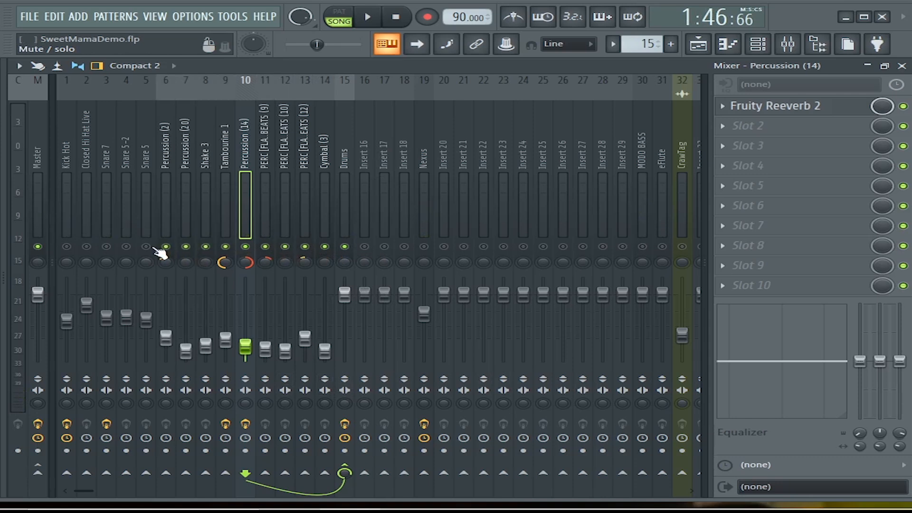
click(146, 247)
click(126, 246)
click(106, 247)
click(86, 246)
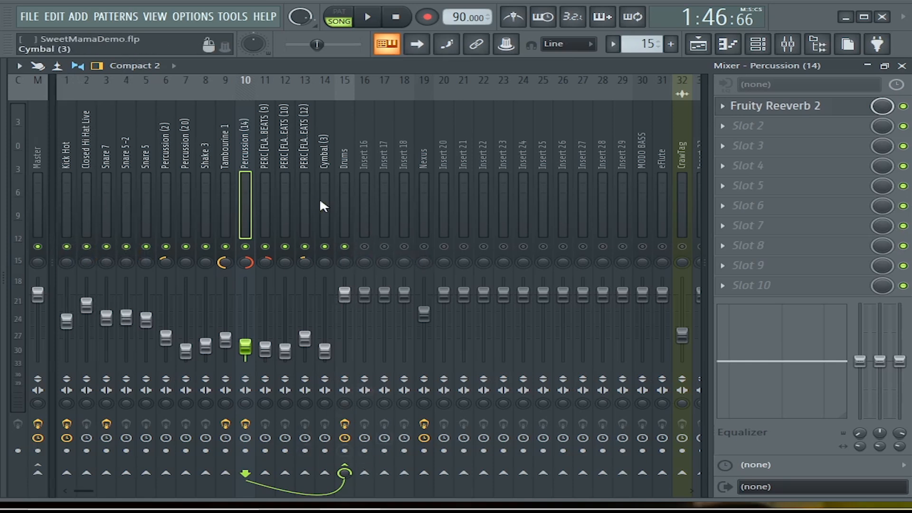
Open CLA-76 Stereo on the Drums track, compare playback with it off and on, and leave it enabled.
click(345, 215)
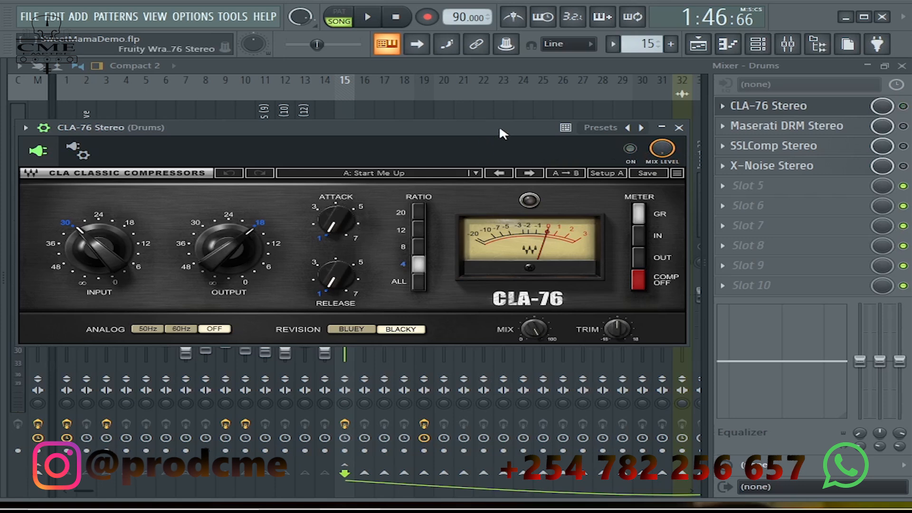
key(space)
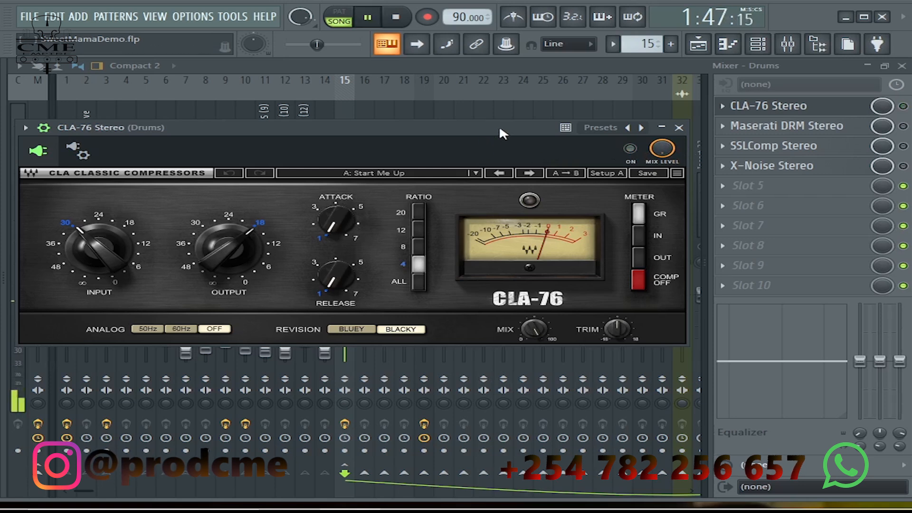
click(631, 148)
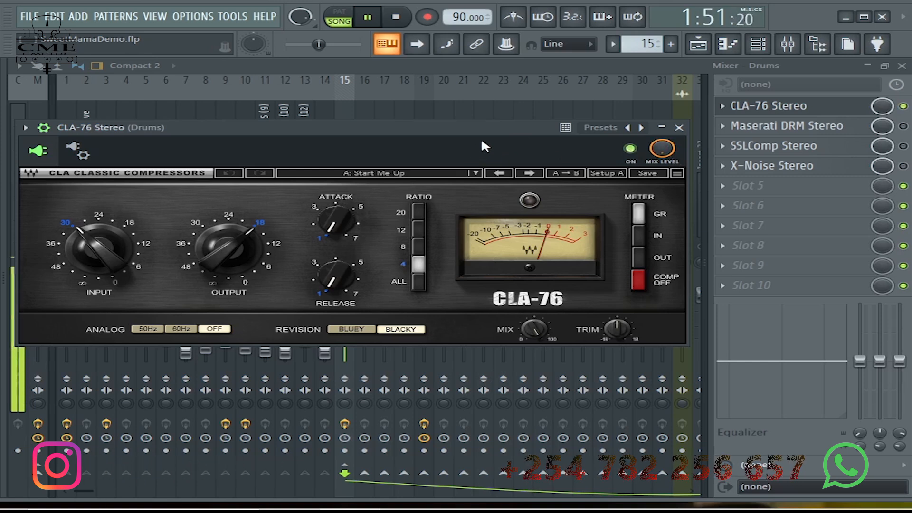
click(630, 149)
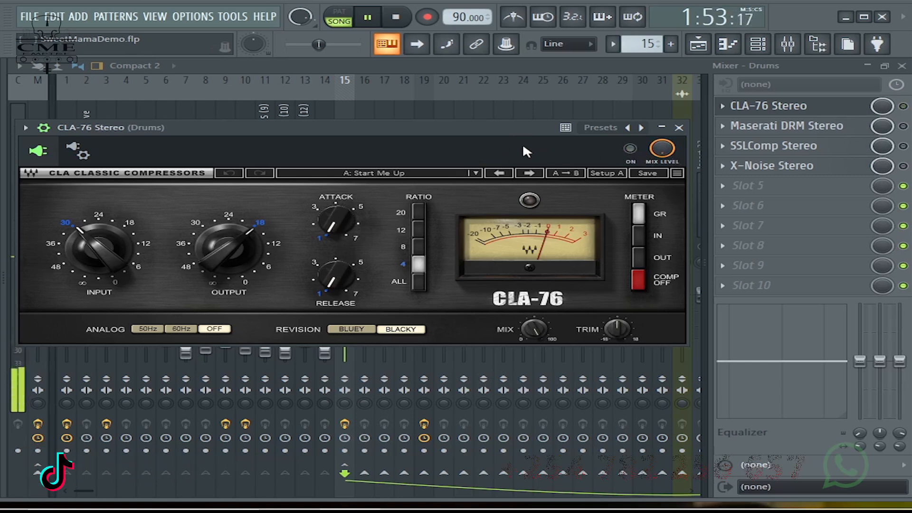
click(630, 148)
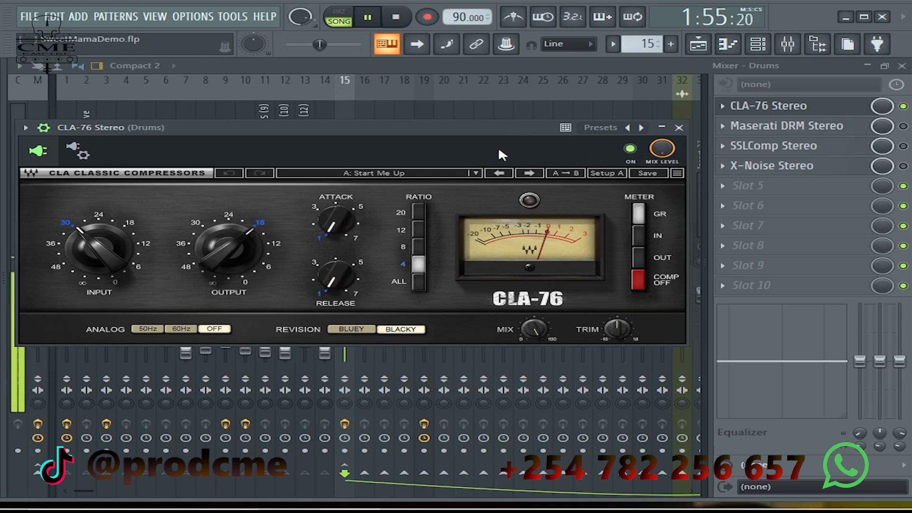
key(space)
click(679, 128)
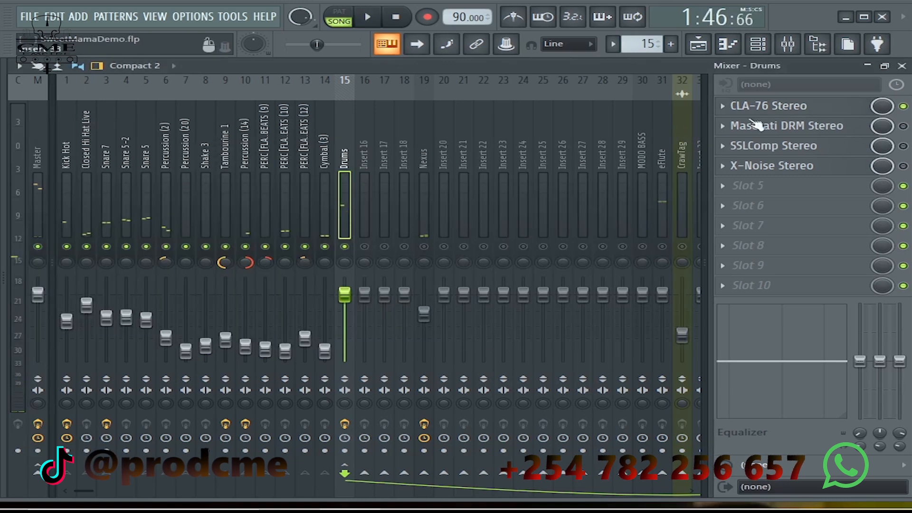
Enable and open Maserati DRM Stereo on the Drums track, and view its preset list while keeping Room 1.
click(903, 126)
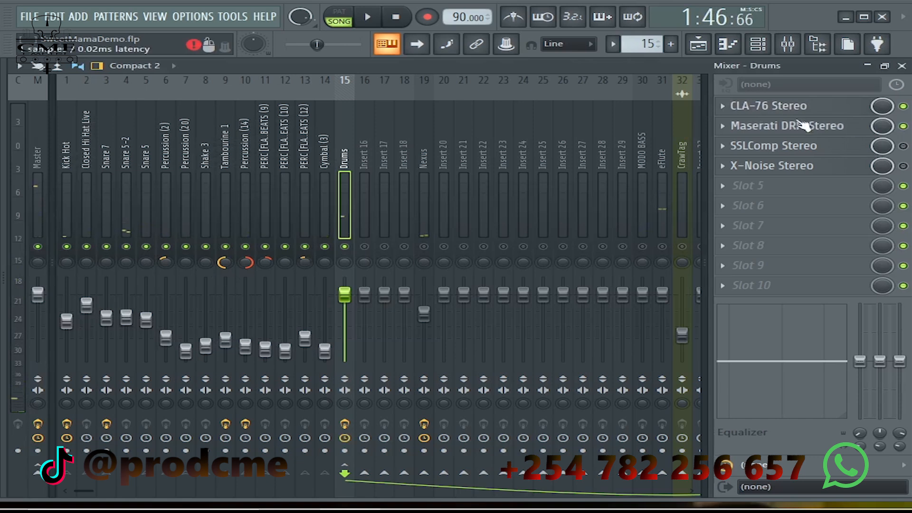
click(784, 126)
drag(315, 146, 405, 118)
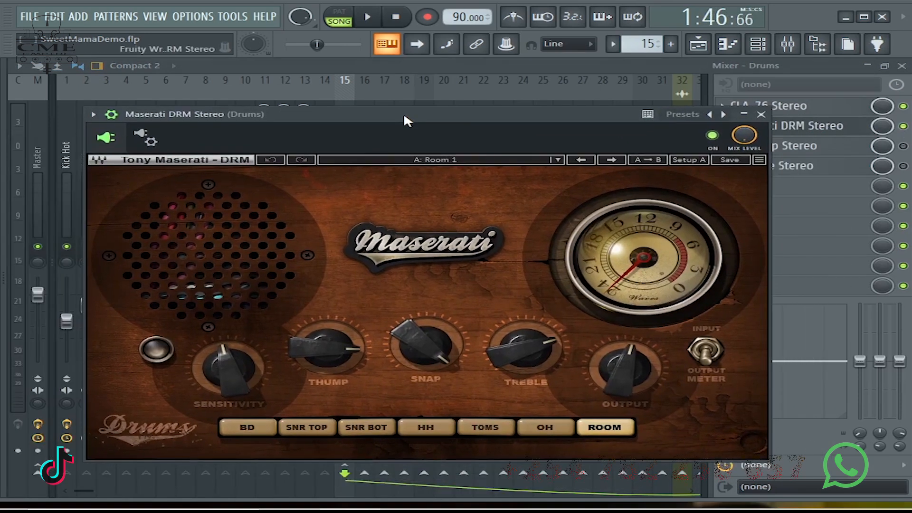
click(475, 162)
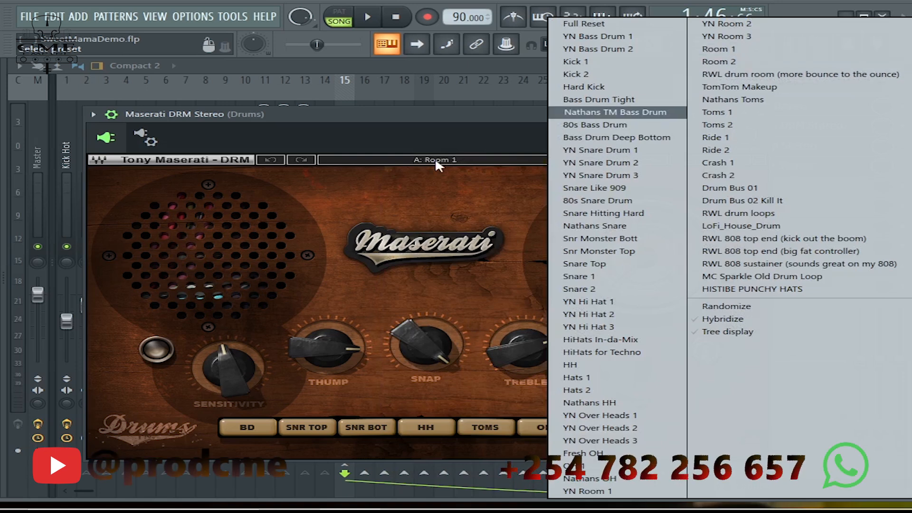
click(430, 112)
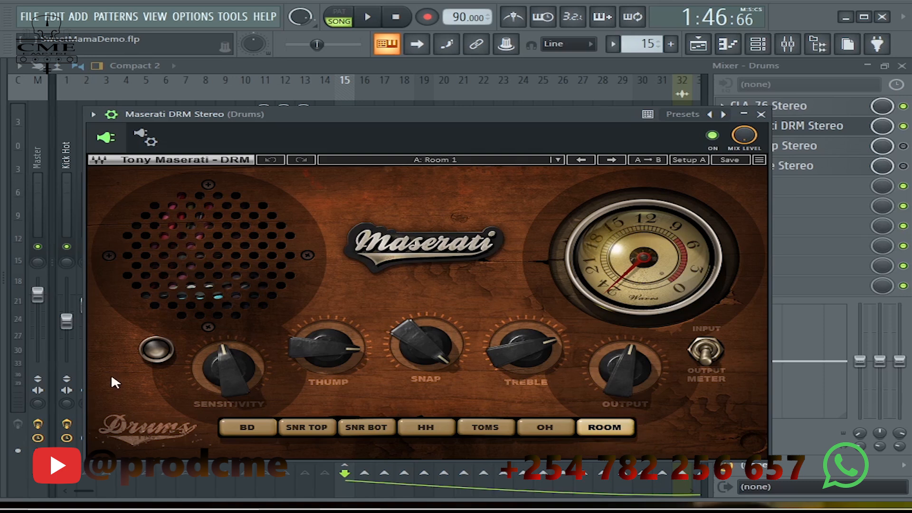
Play the arrangement while comparing Maserati DRM Stereo on and off, leave it enabled, and close its window.
mouse_move(229, 375)
key(space)
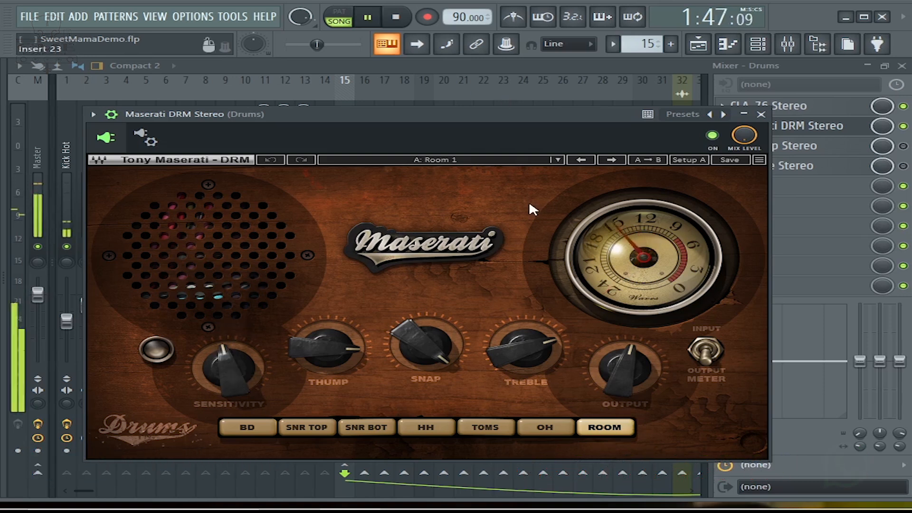
click(713, 136)
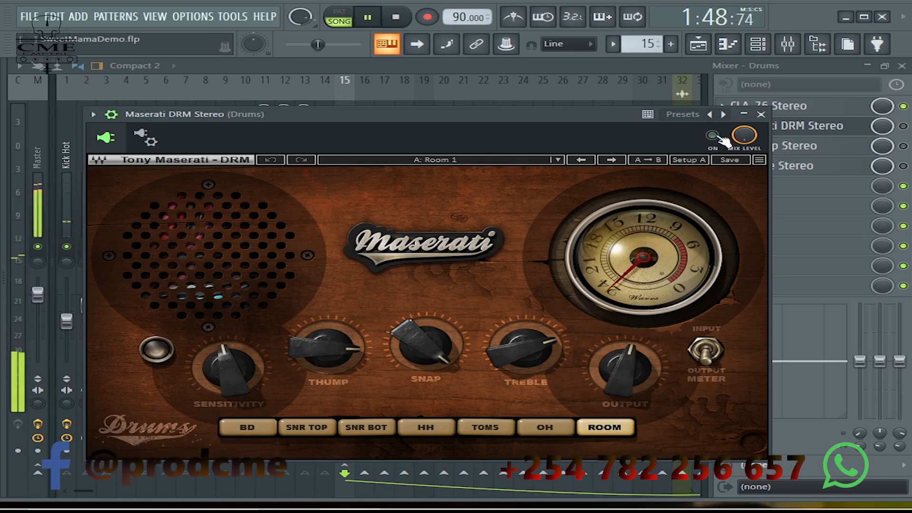
click(718, 136)
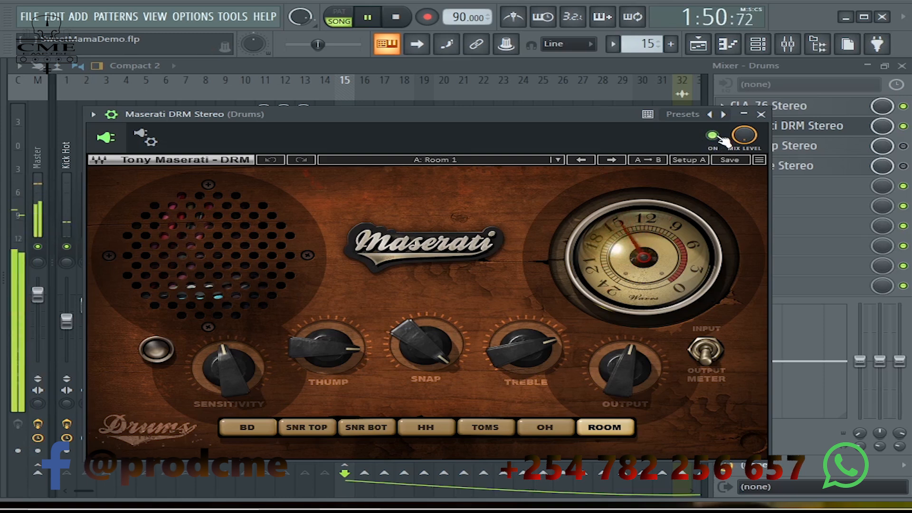
click(718, 136)
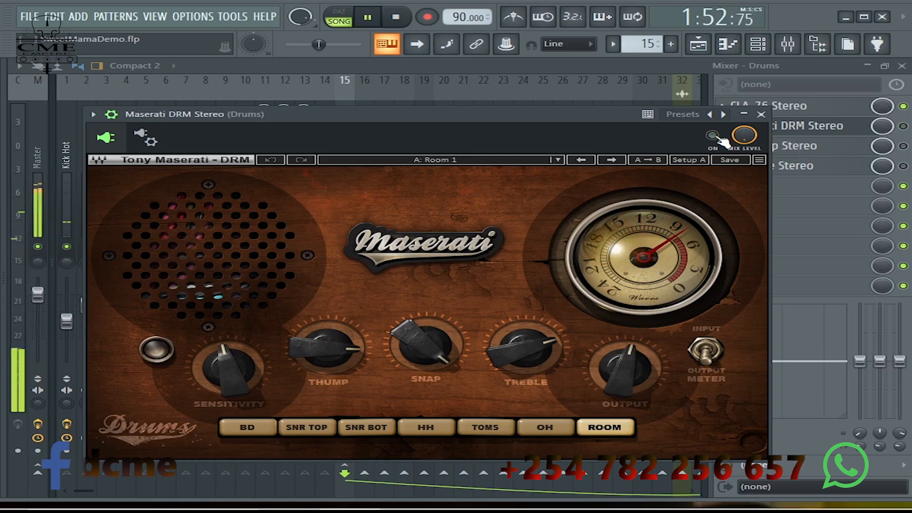
click(718, 136)
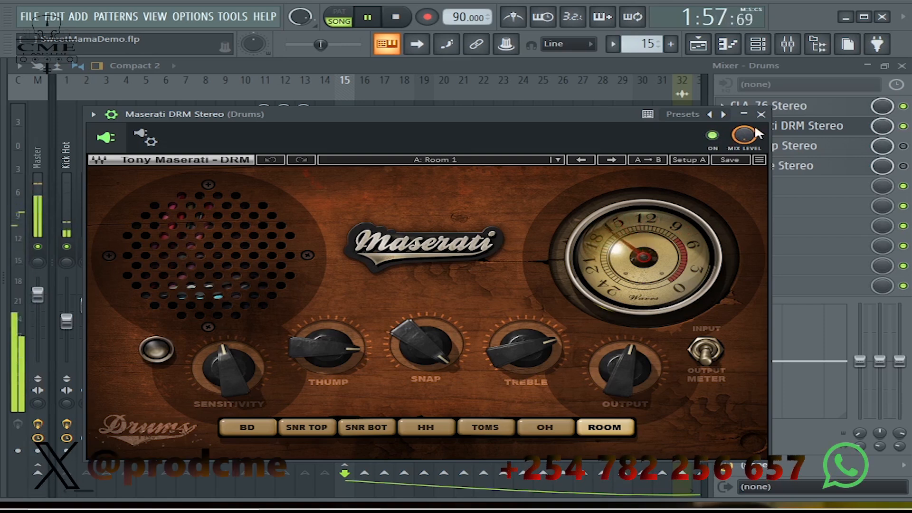
key(space)
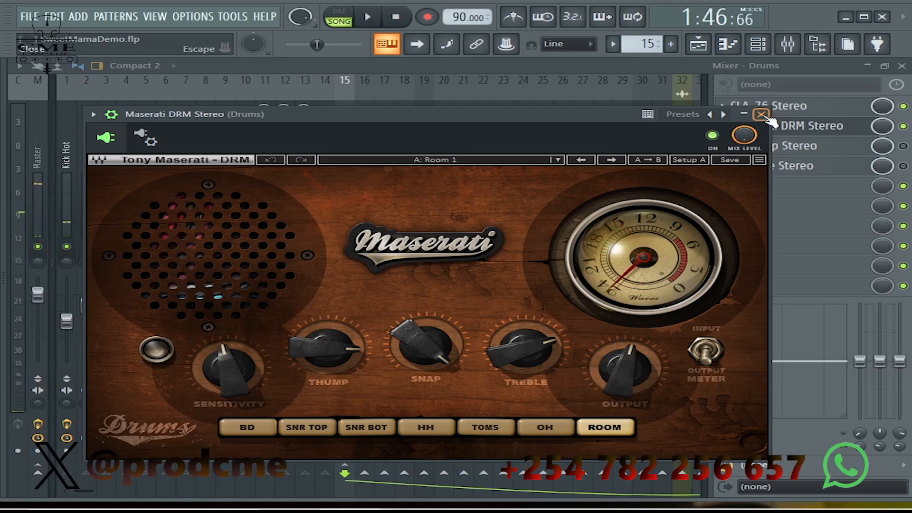
click(762, 115)
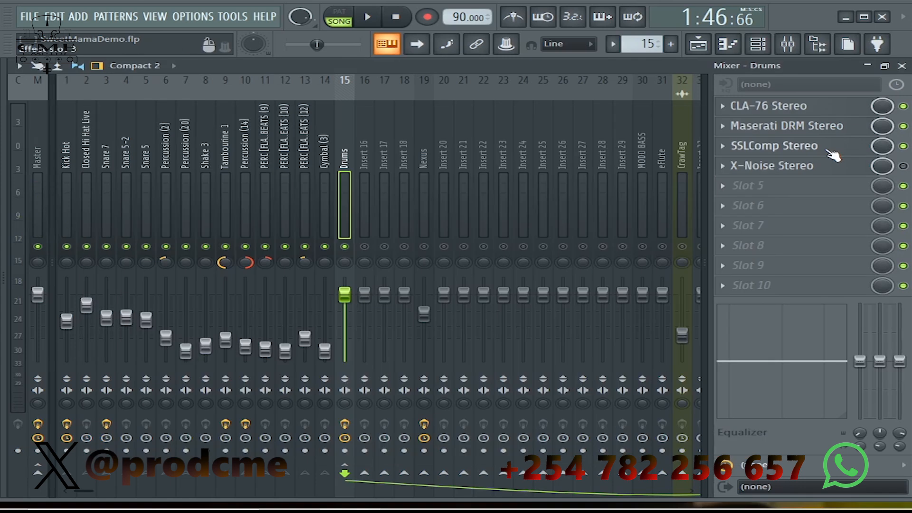
Open SSLComp Stereo on the Drums track, play the arrangement with it on and off, and switch it back on.
click(799, 151)
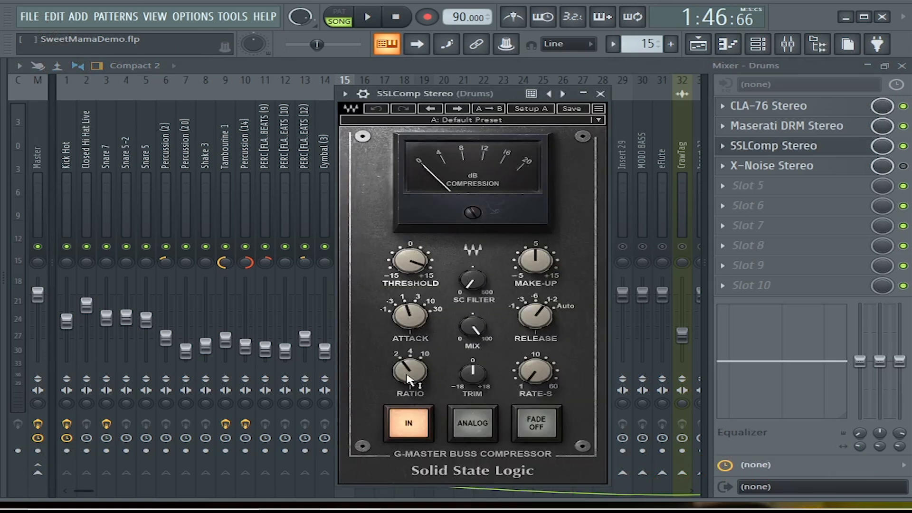
key(space)
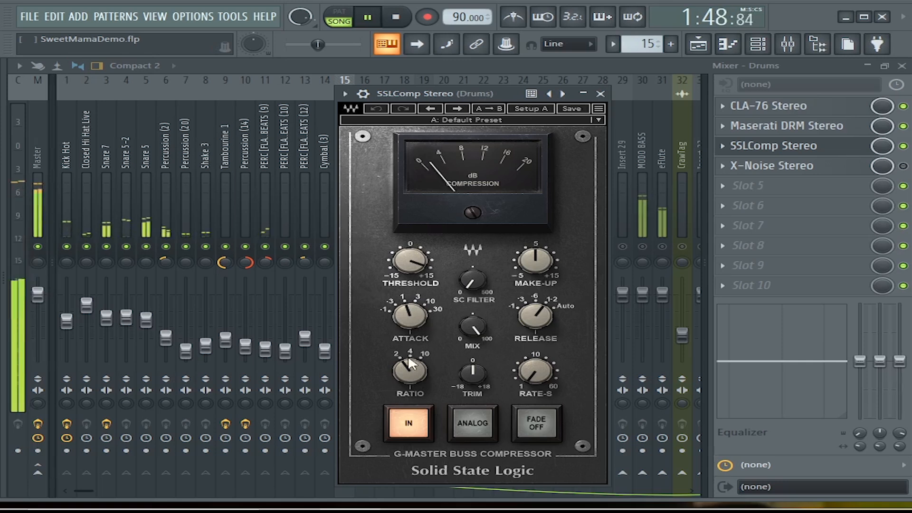
click(363, 94)
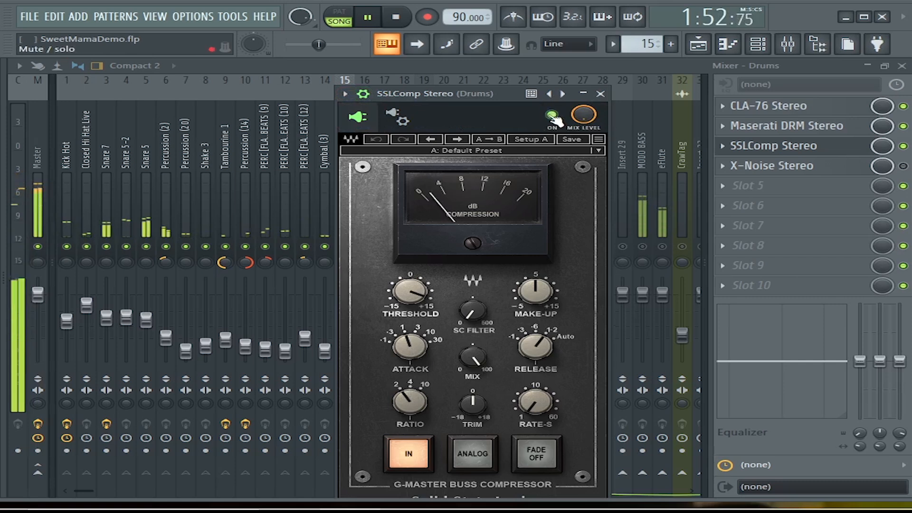
key(space)
key(space)
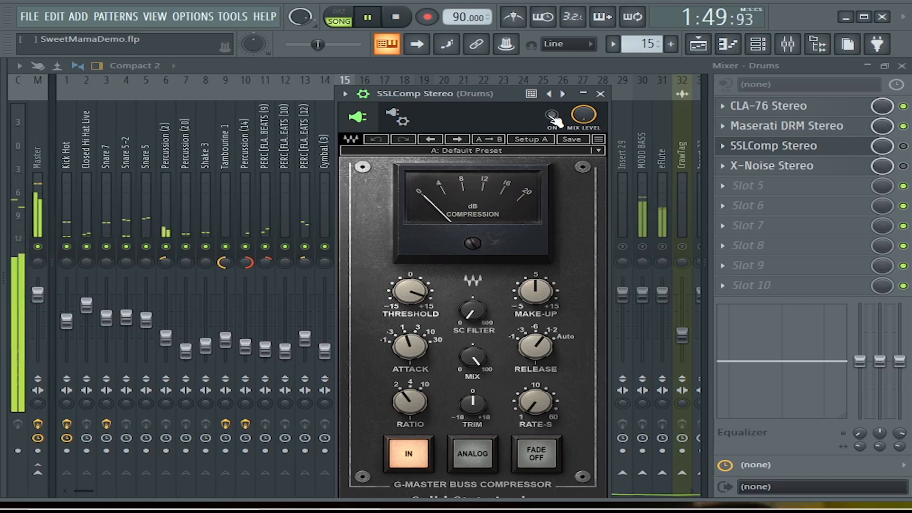
key(space)
click(553, 116)
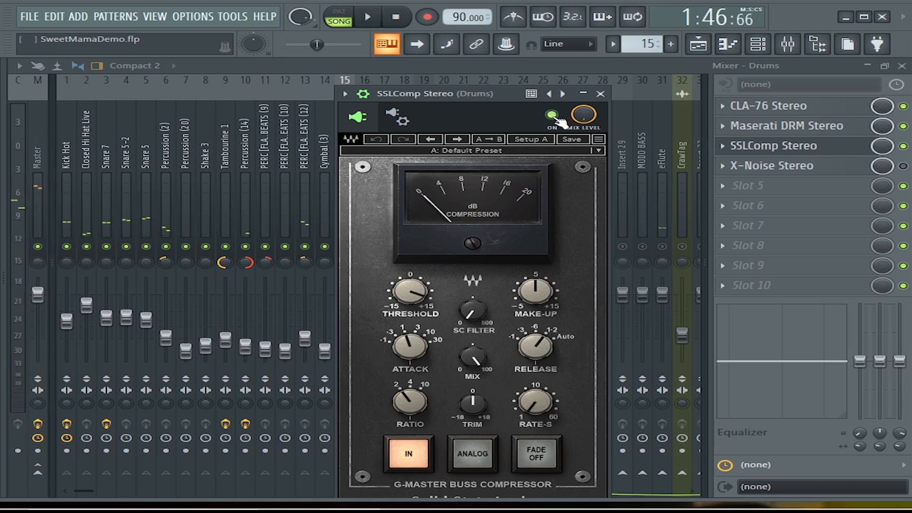
Replay the arrangement while toggling SSLComp Stereo once more, leave it enabled, and close its window.
key(space)
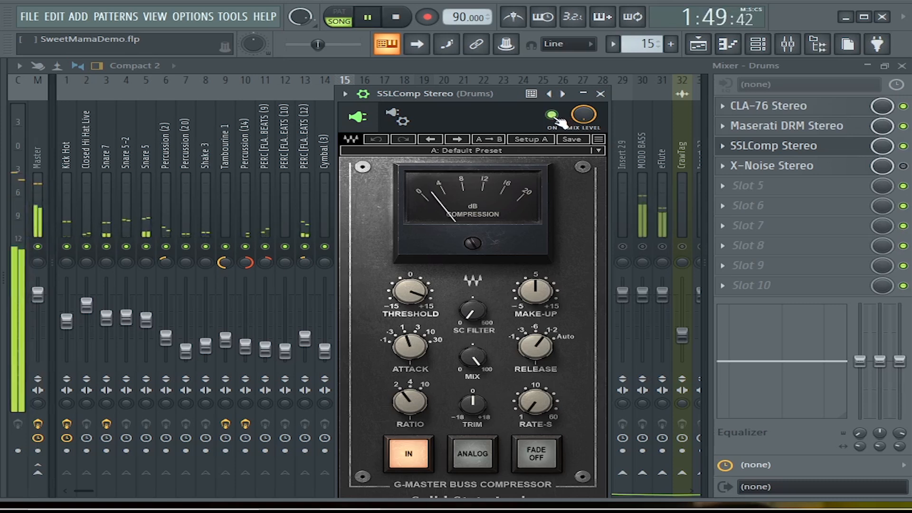
click(554, 116)
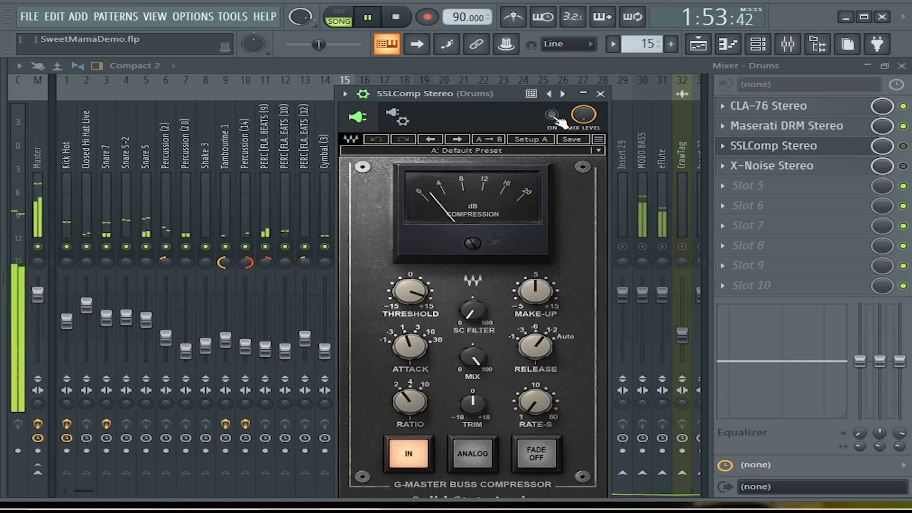
click(553, 117)
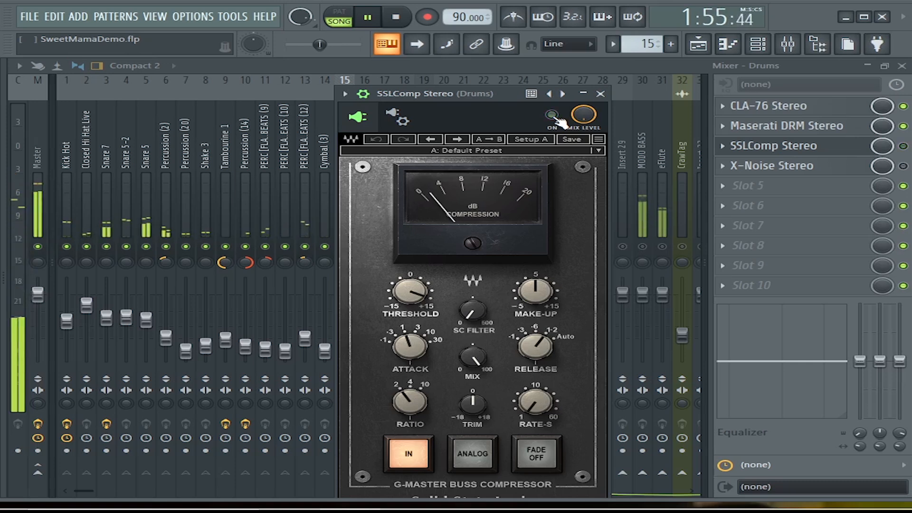
key(space)
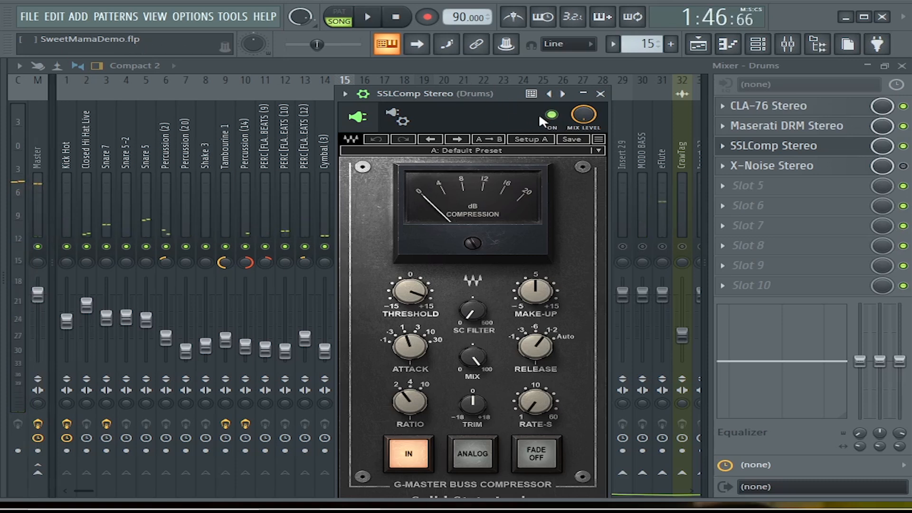
click(600, 94)
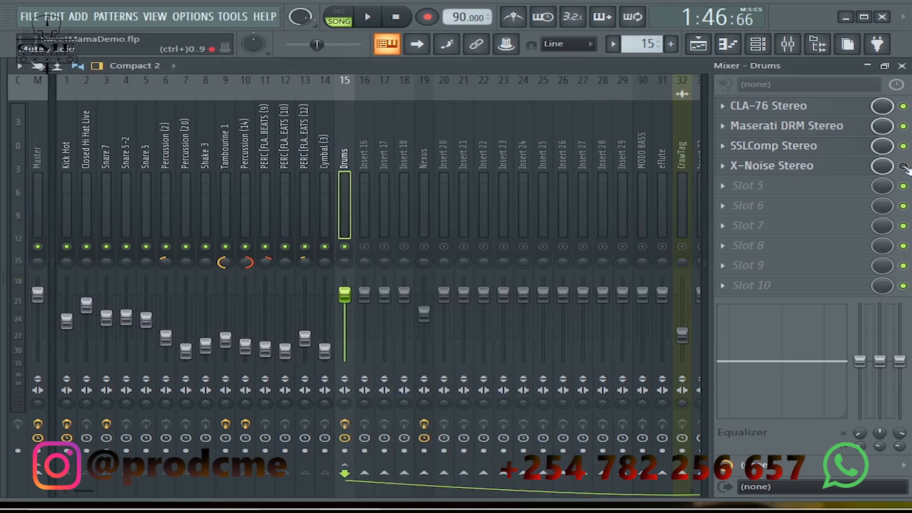
Enable X-Noise Stereo on the Drums track and inspect the effect chains of the Bass, melodies and MixBass tracks.
click(765, 167)
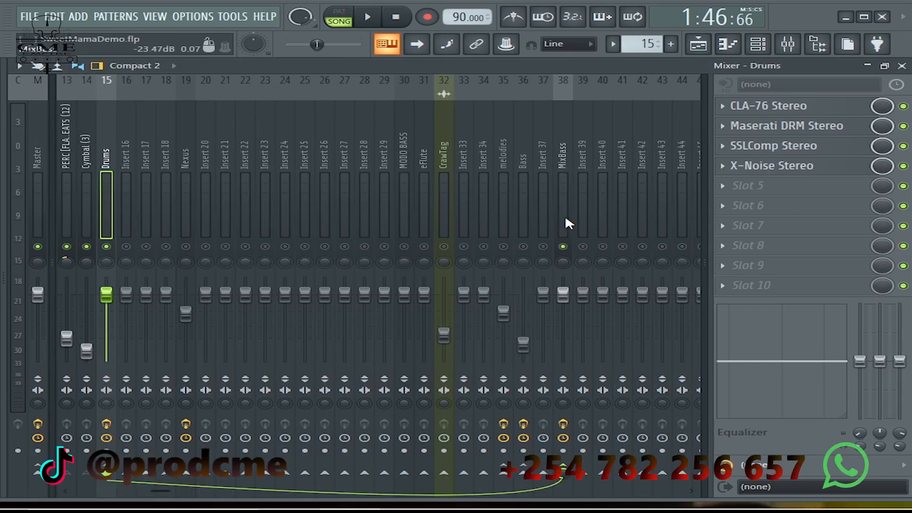
click(565, 224)
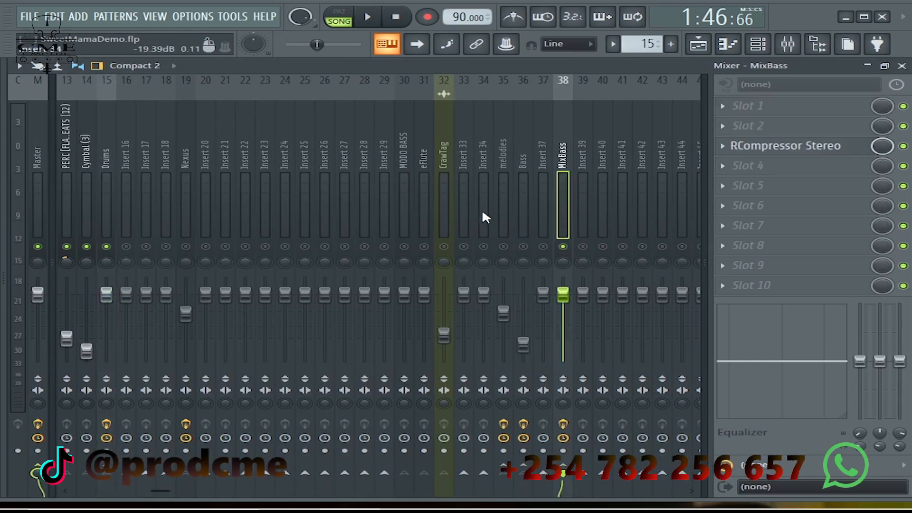
click(525, 216)
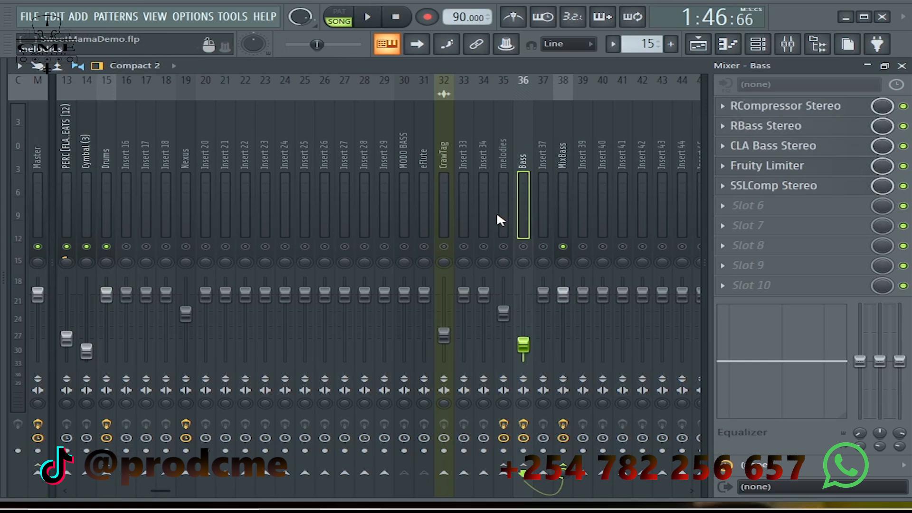
click(503, 216)
click(559, 220)
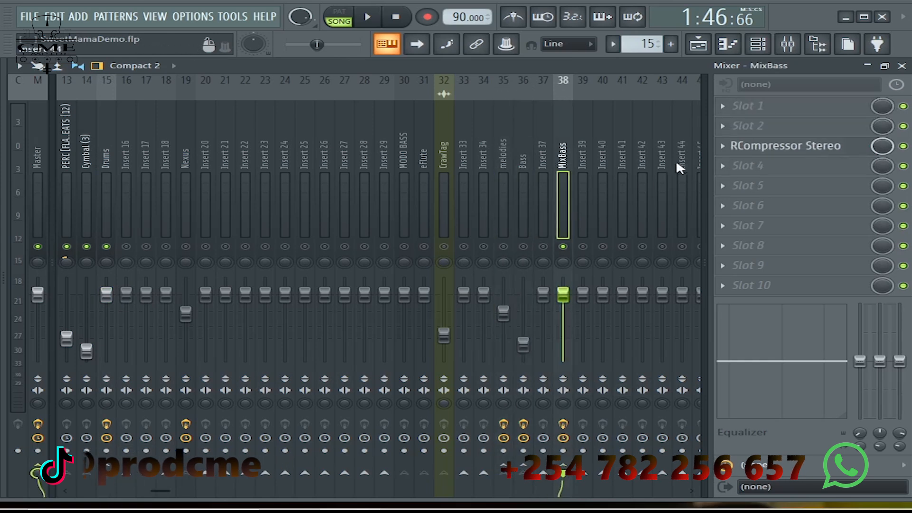
Open RCompressor Stereo on MixBass, compare playback with it off and on, leave it enabled, and close its window.
click(754, 147)
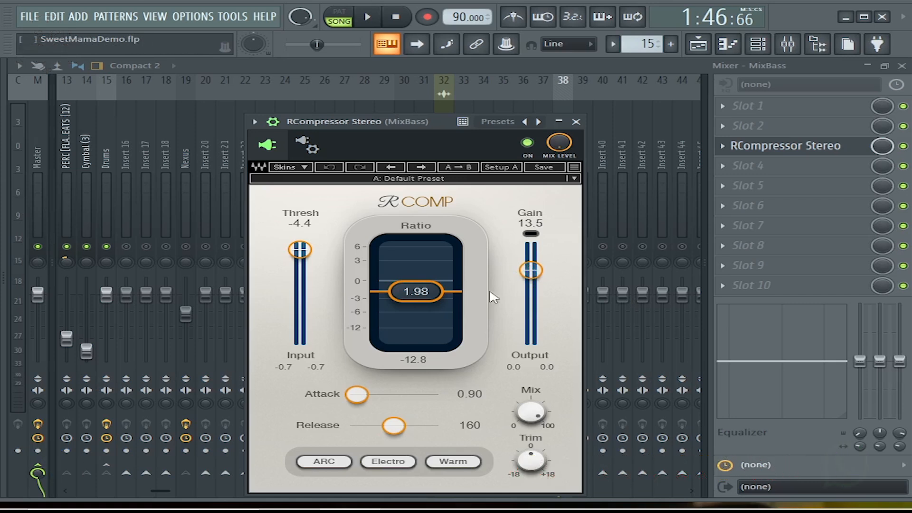
key(space)
click(528, 145)
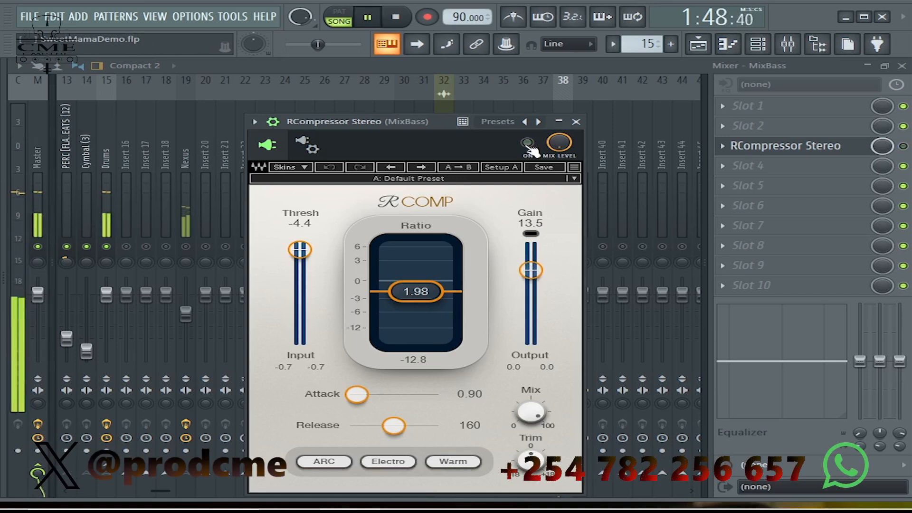
click(531, 148)
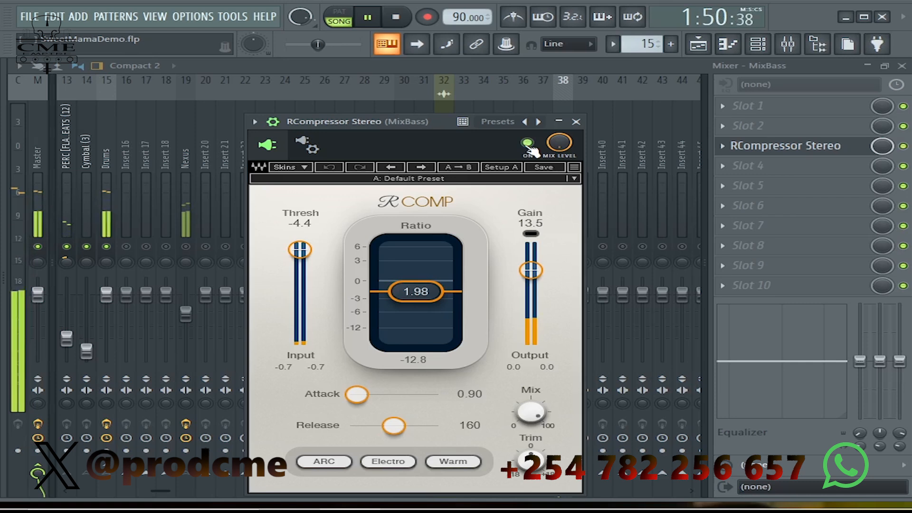
click(576, 122)
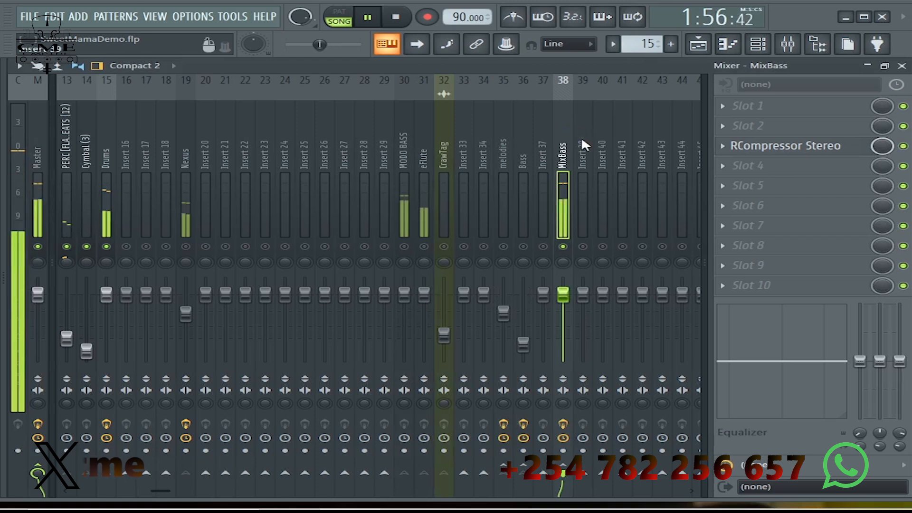
key(space)
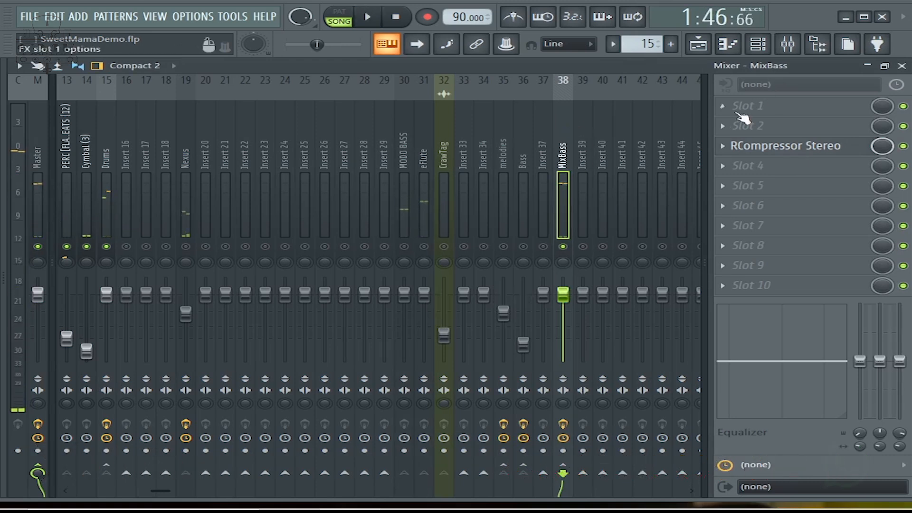
Close the mixer, the Kick Hot H-Comp Stereo window and the channel rack to uncover the playlist arrangement.
scroll(416, 230, left, 3)
click(903, 65)
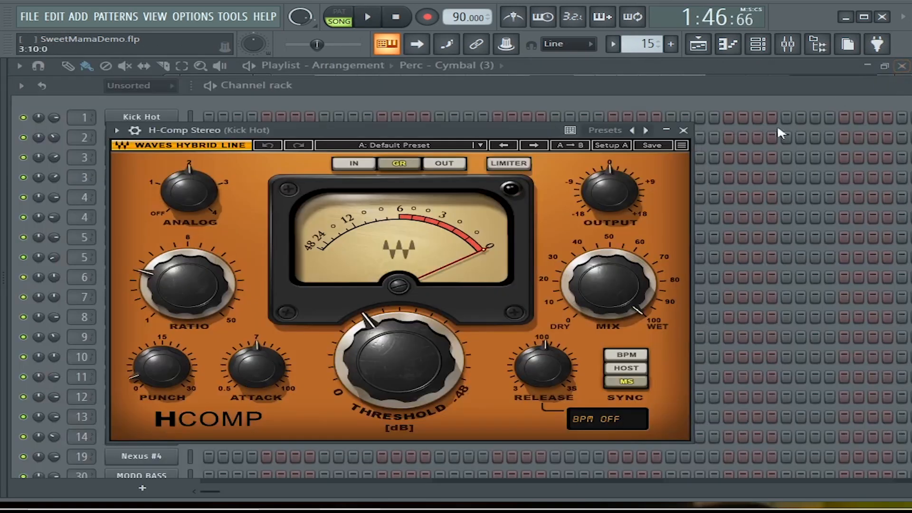
click(683, 130)
drag(823, 90, 596, 101)
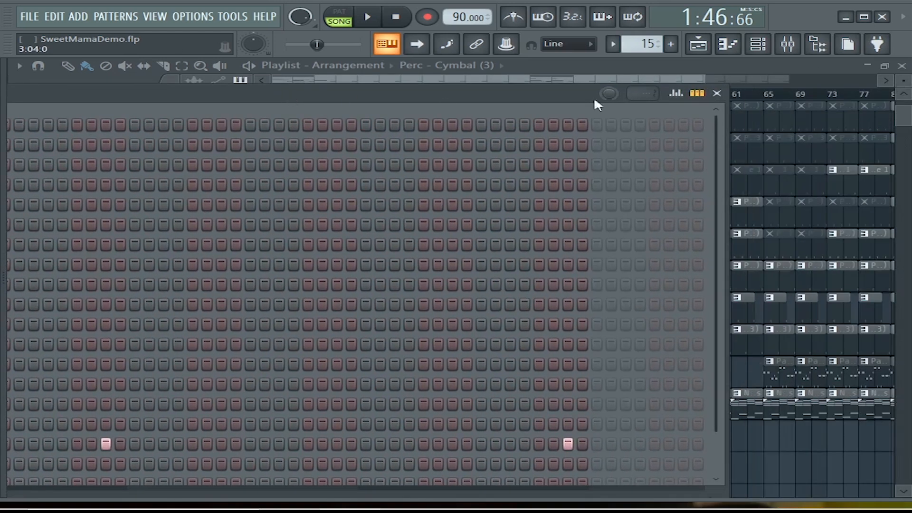
click(717, 93)
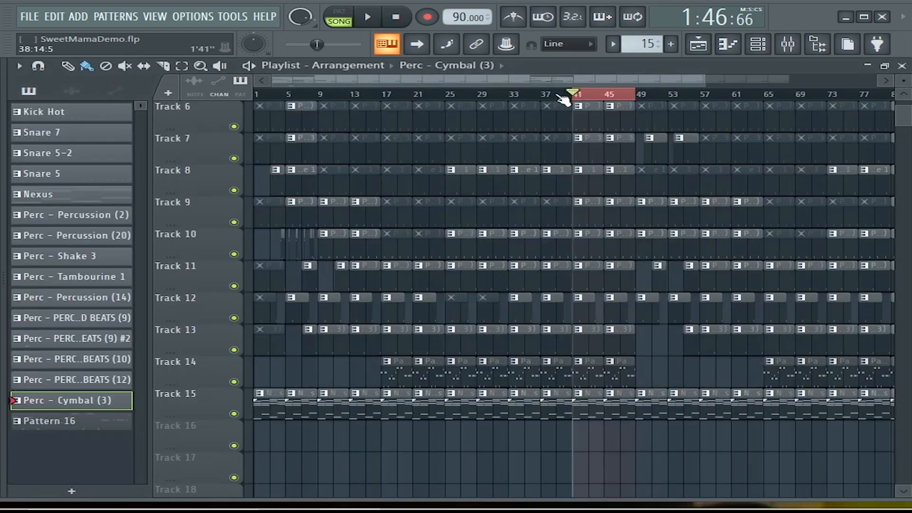